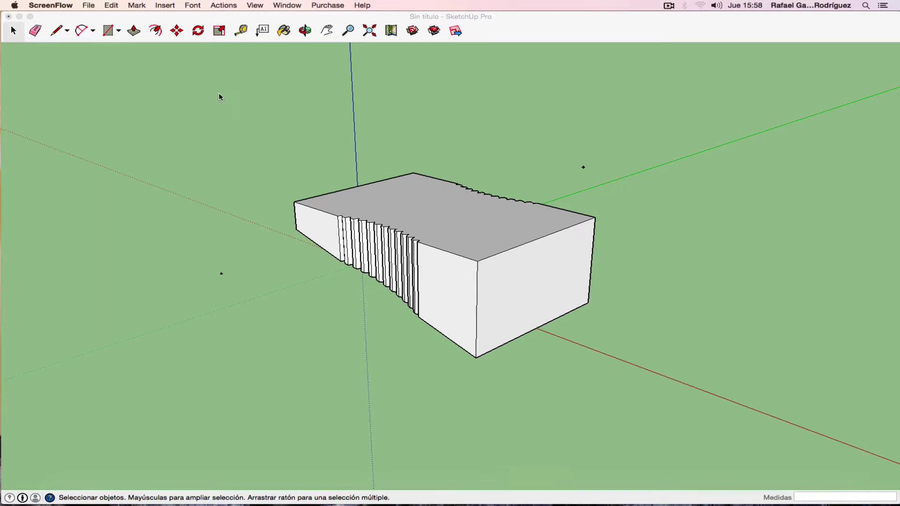
Orbit and zoom the SketchUp block to inspect its other side.
click(184, 137)
click(14, 278)
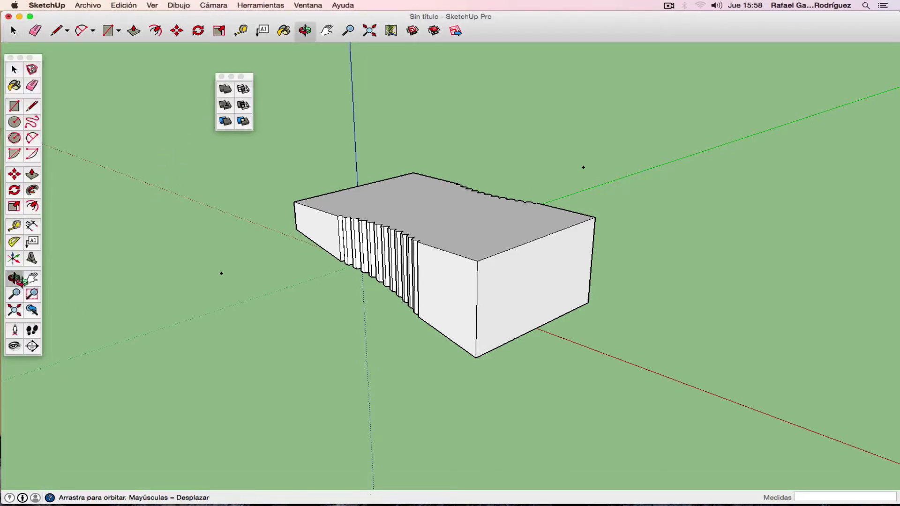
mouse_move(340, 275)
mouse_down()
mouse_move(528, 390)
mouse_move(445, 337)
mouse_move(484, 364)
mouse_move(538, 371)
mouse_up()
scroll(523, 281, up, 3)
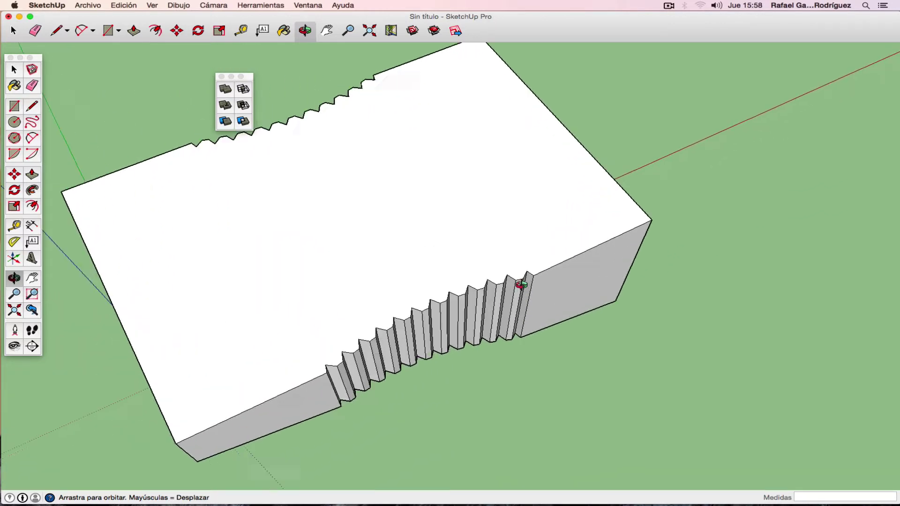
scroll(520, 285, up, 3)
scroll(518, 288, up, 1)
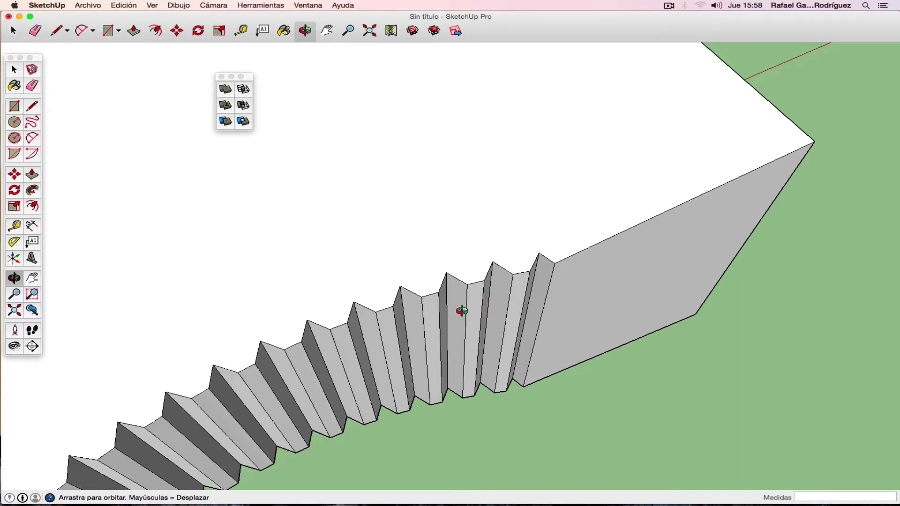
scroll(470, 307, down, 4)
scroll(470, 305, down, 2)
scroll(471, 307, down, 1)
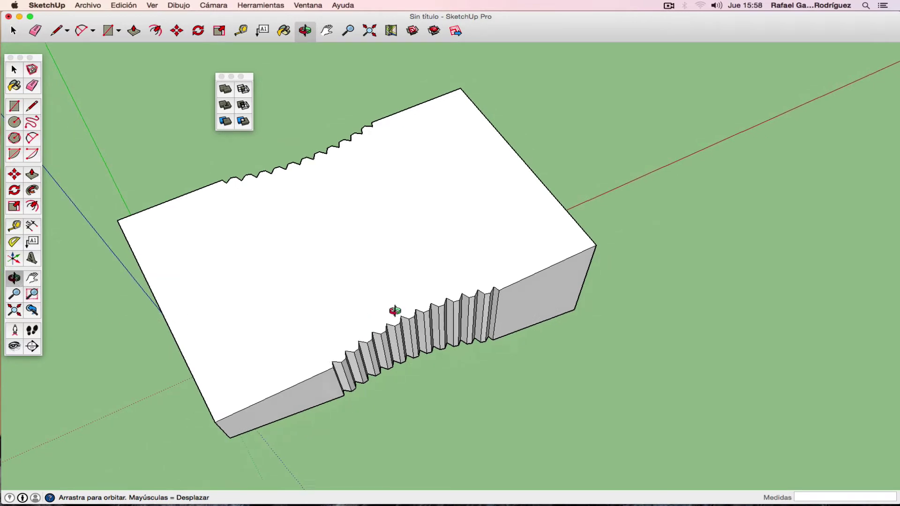
Look over the top and grooved side, then view sacapuntas.PDF in Vista Previa.
mouse_move(396, 311)
mouse_down()
mouse_move(396, 302)
mouse_move(255, 240)
mouse_move(236, 213)
mouse_move(161, 214)
mouse_move(458, 237)
mouse_move(632, 231)
mouse_move(607, 245)
mouse_move(394, 233)
mouse_move(352, 241)
mouse_up()
right_click(352, 242)
click(394, 246)
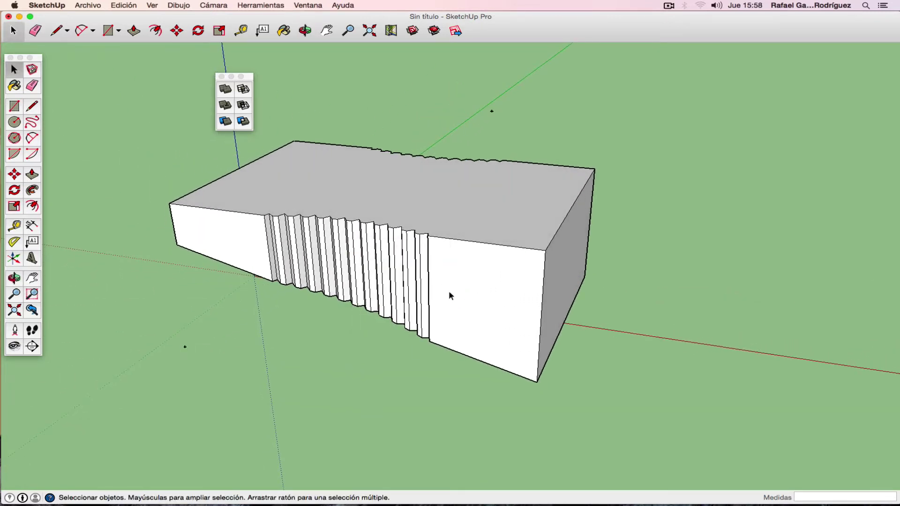
click(533, 488)
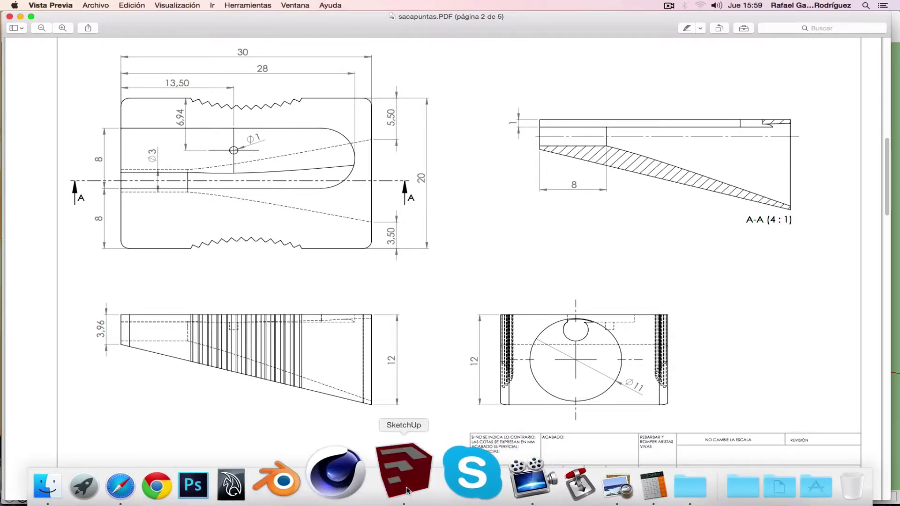
Recentre the sharpener's top face in view, recheck the PDF drawing, and return to SketchUp.
click(408, 490)
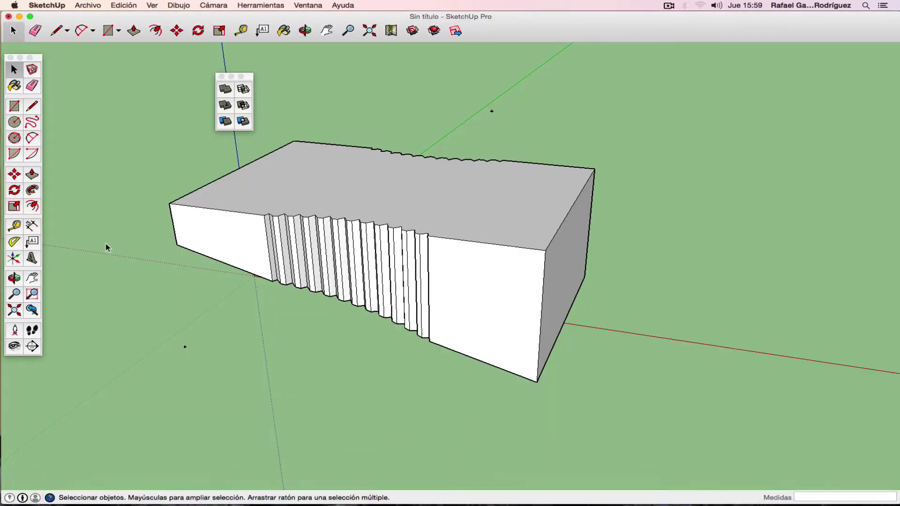
click(14, 278)
drag(263, 235, 291, 328)
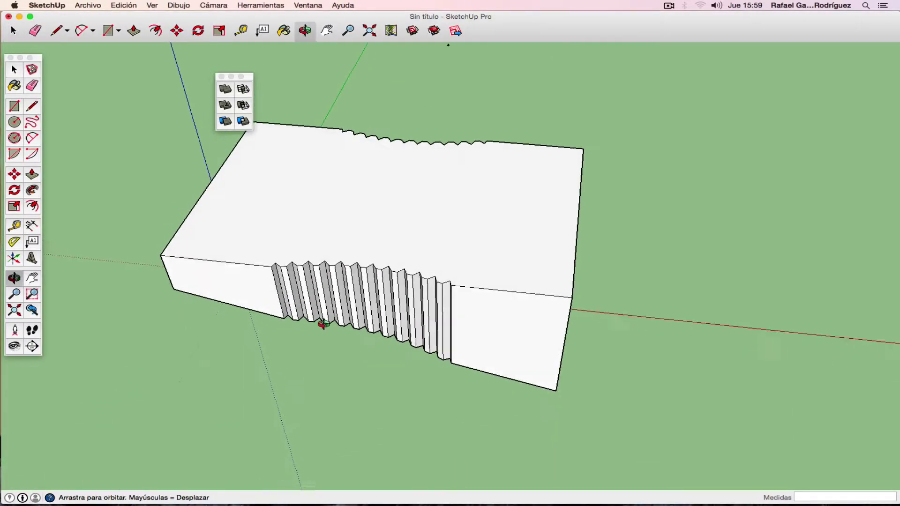
click(32, 278)
drag(230, 227, 231, 287)
right_click(173, 262)
click(191, 264)
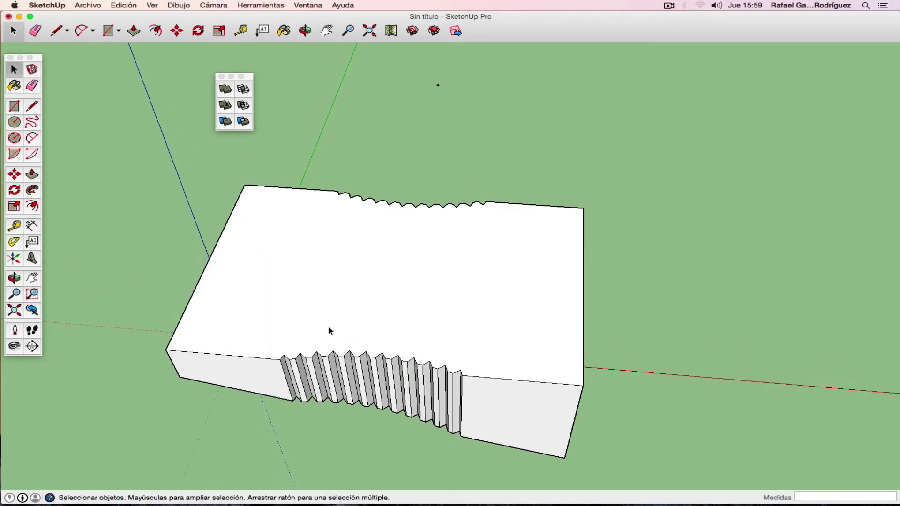
click(538, 495)
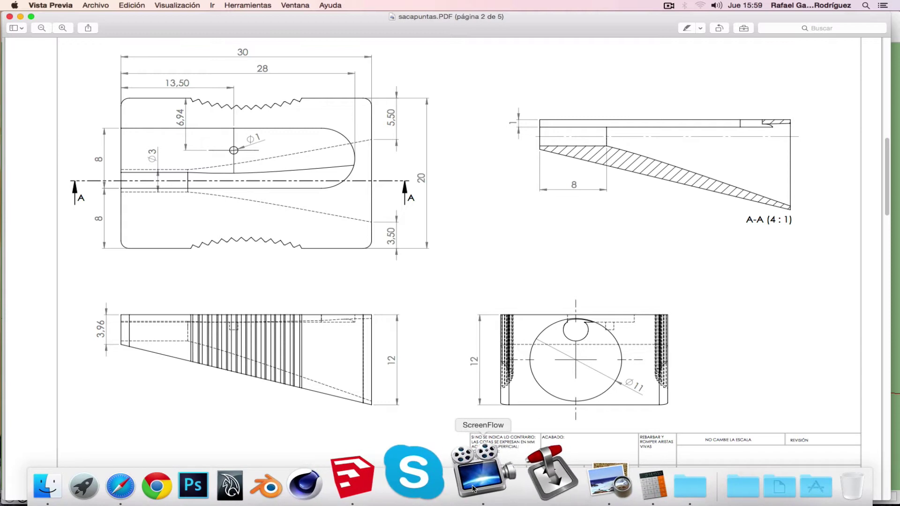
click(414, 478)
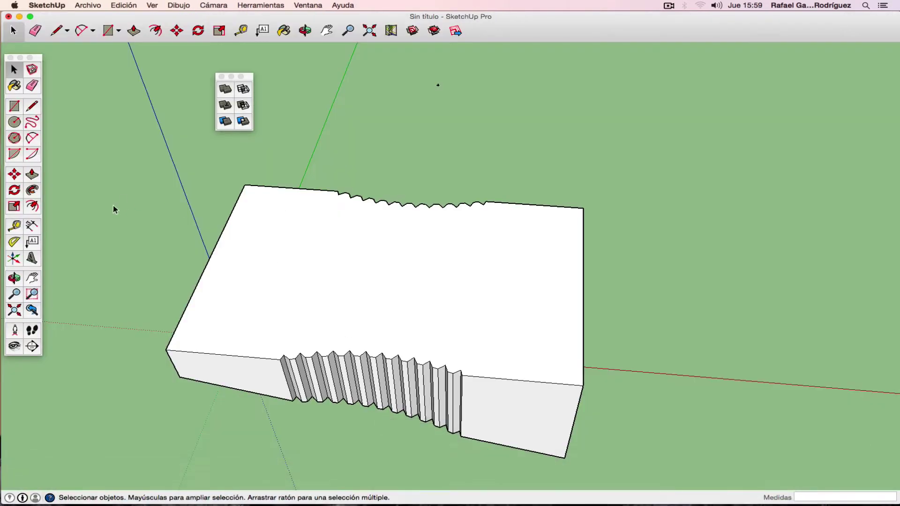
Place a guide offset from the front top edge, then view the PDF drawing.
click(14, 227)
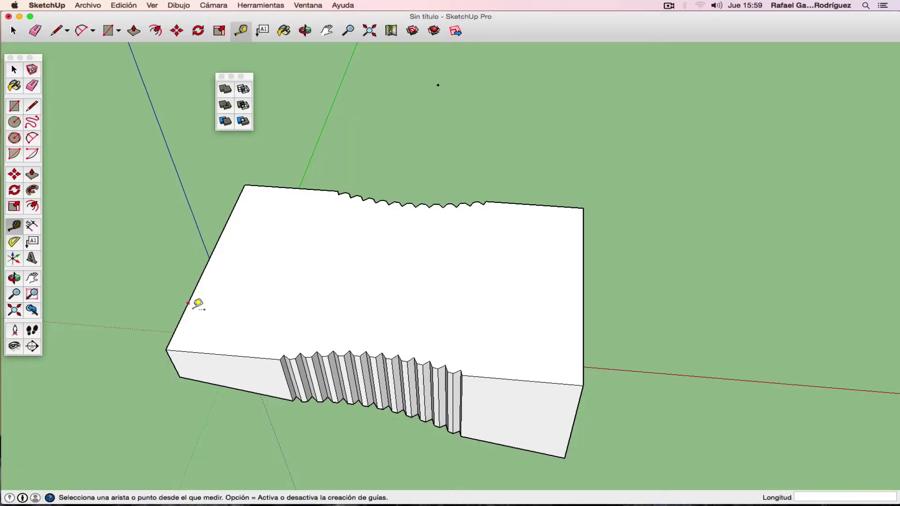
click(190, 351)
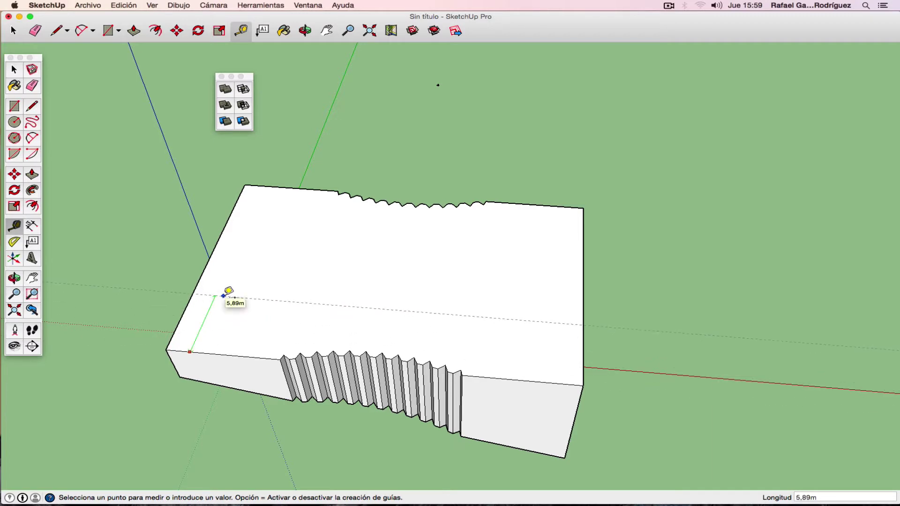
text(8)
key(Return)
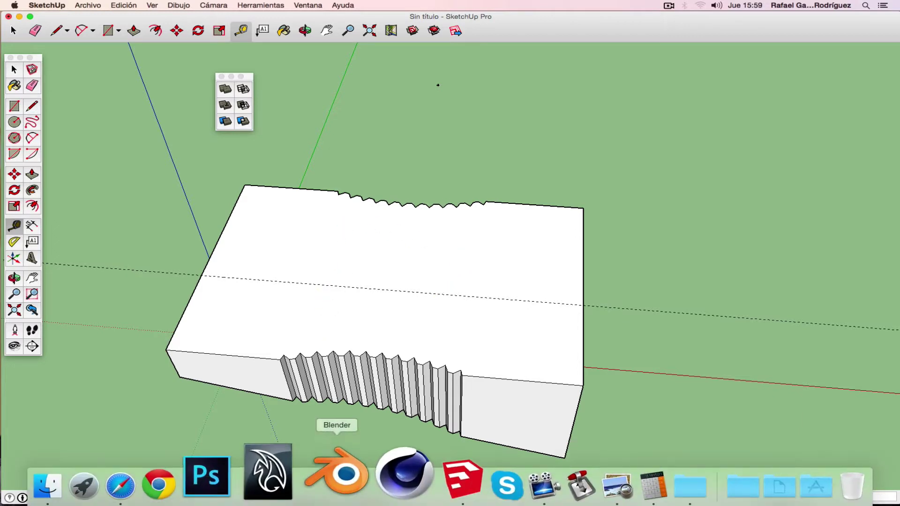
mouse_move(394, 492)
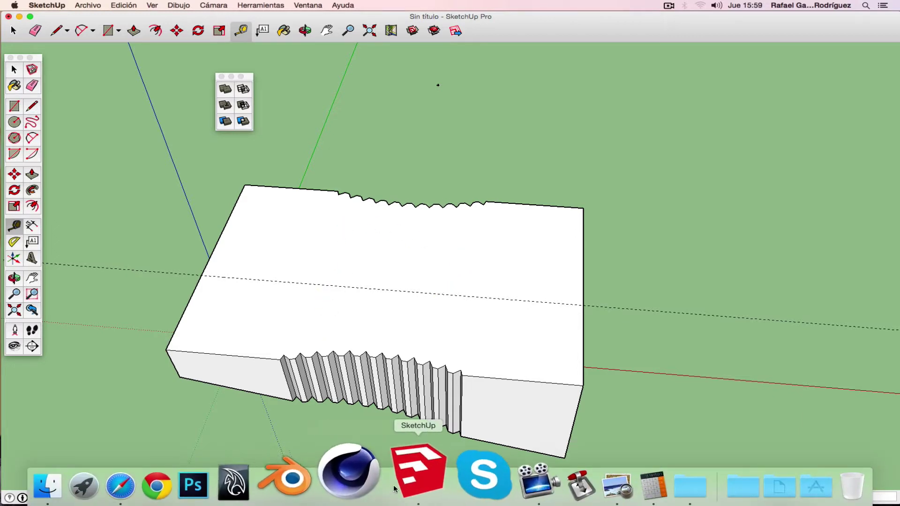
click(550, 486)
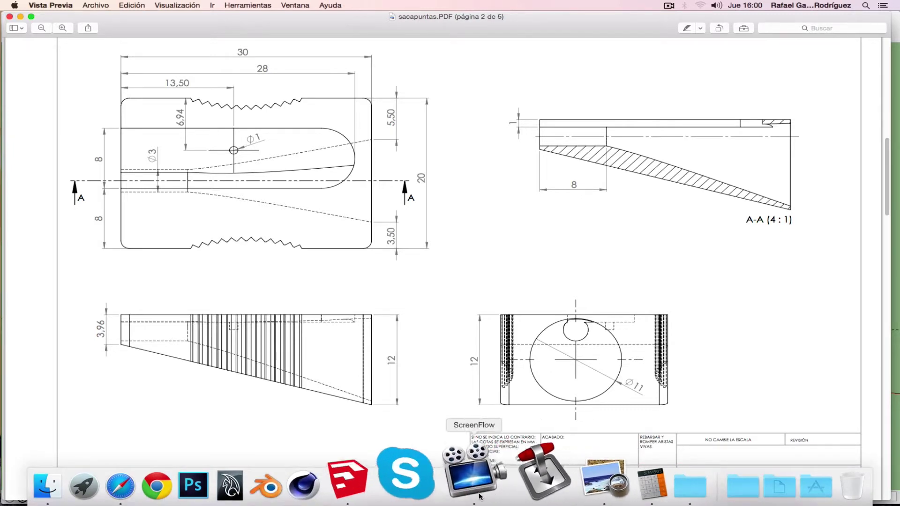
Outline the slot as an 8 by 28 rectangle from the guide, replacing a wrong 28 by 8 attempt.
click(407, 488)
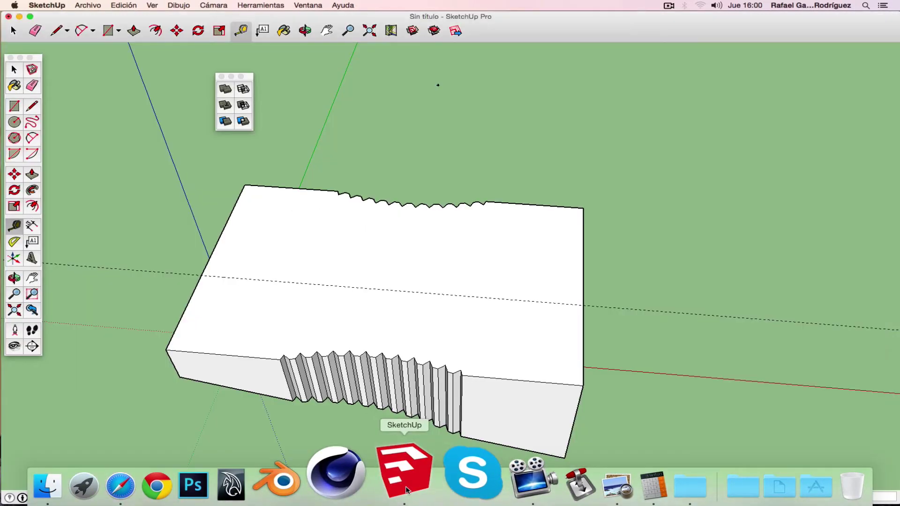
click(15, 107)
click(201, 275)
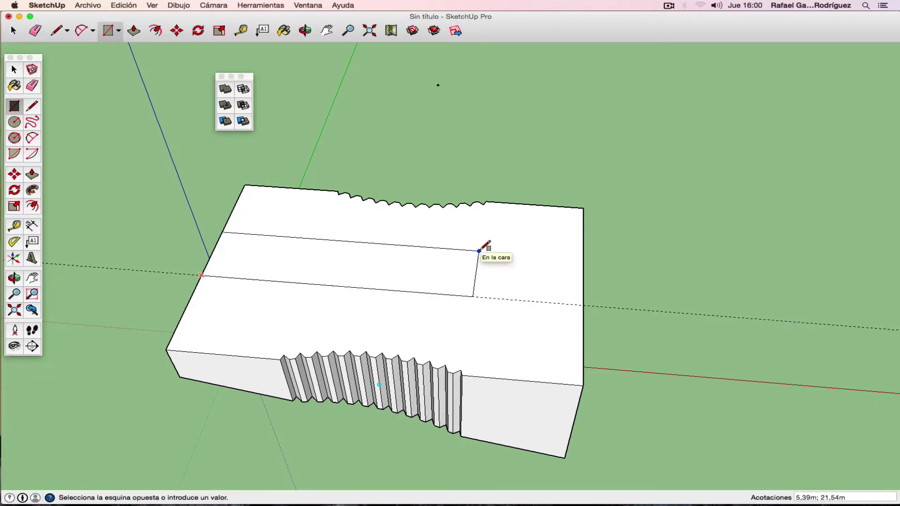
text(28;8)
key(Return)
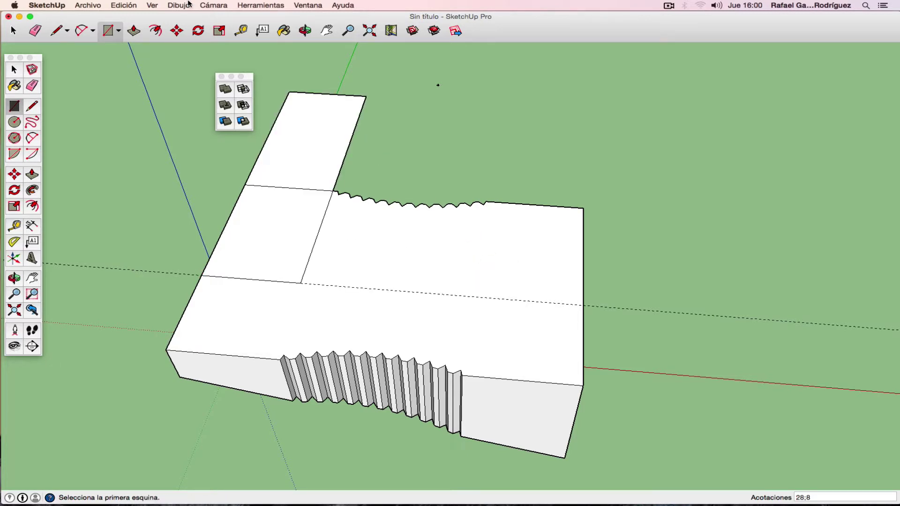
click(124, 6)
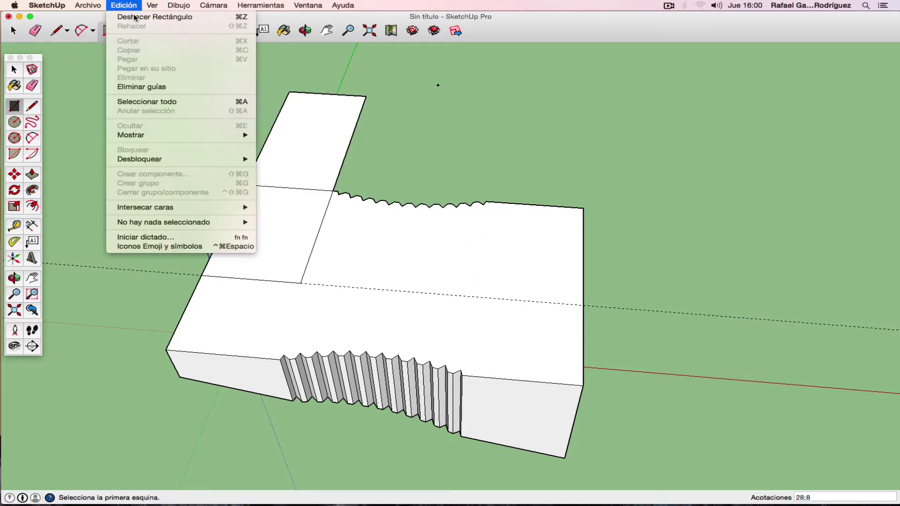
click(145, 18)
click(201, 276)
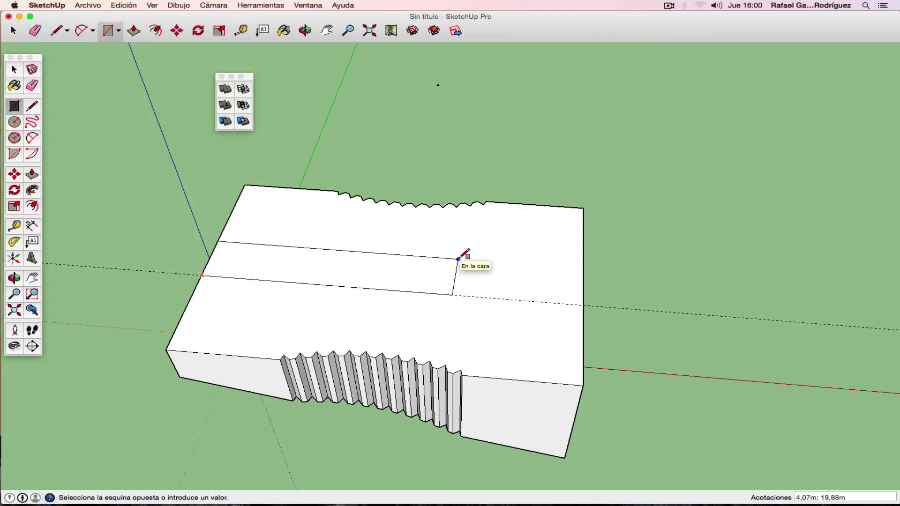
text(8;2)
text(8)
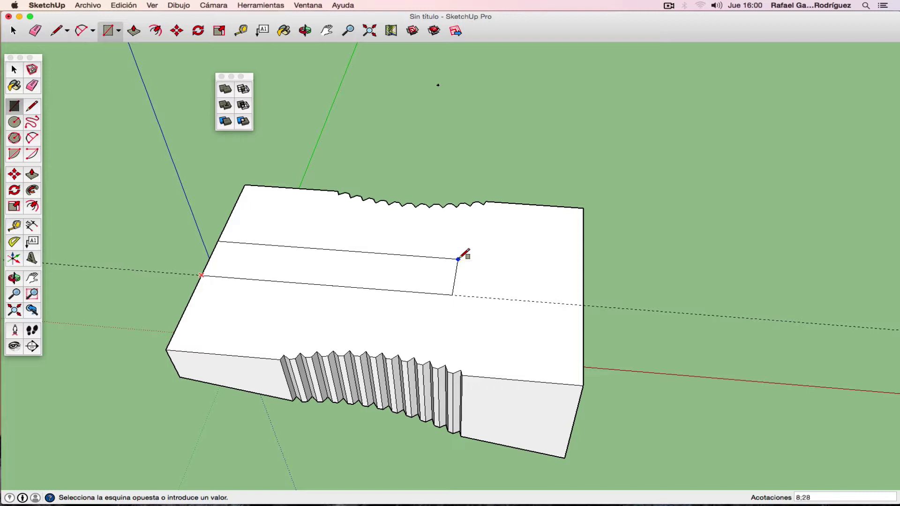
key(Return)
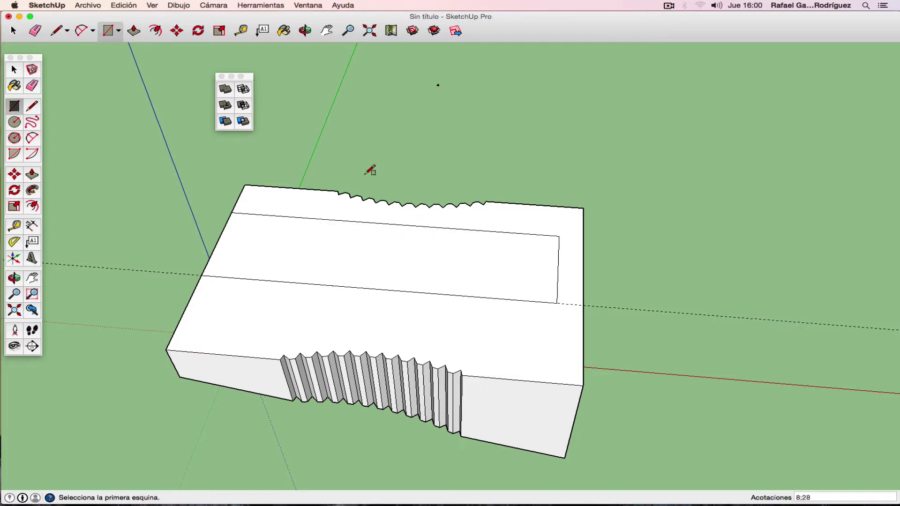
click(14, 278)
mouse_move(253, 262)
mouse_down()
mouse_move(588, 292)
mouse_move(735, 191)
mouse_move(187, 221)
mouse_up()
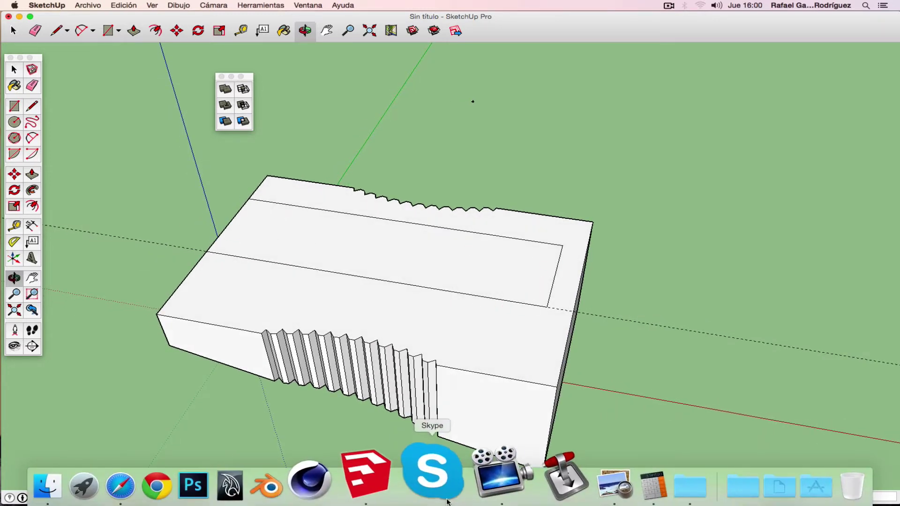
mouse_move(553, 485)
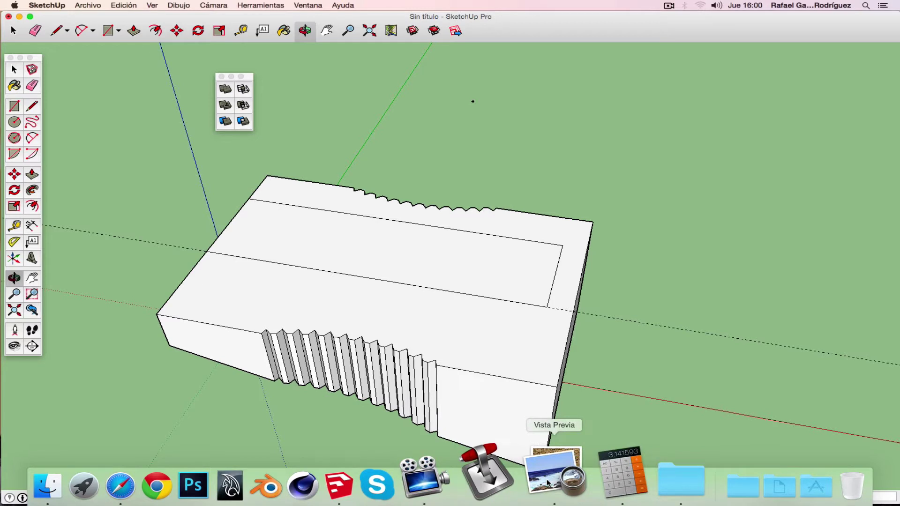
click(131, 6)
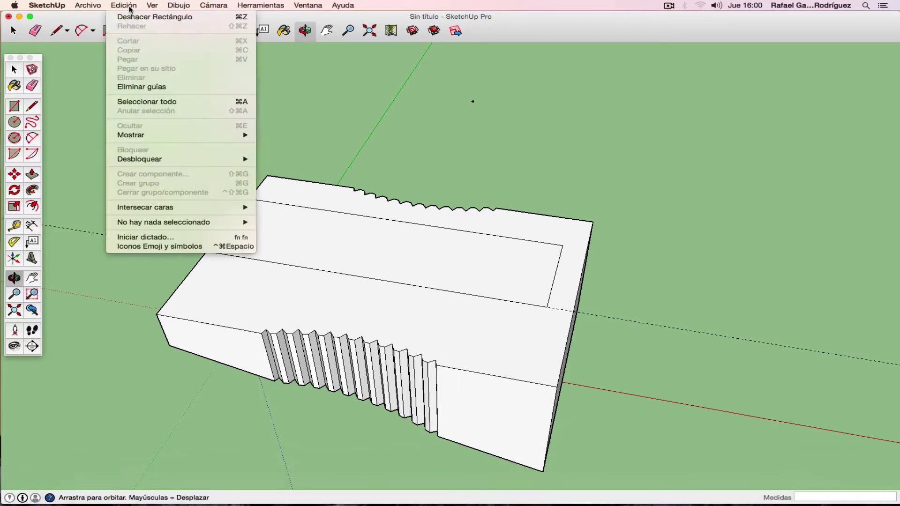
click(131, 16)
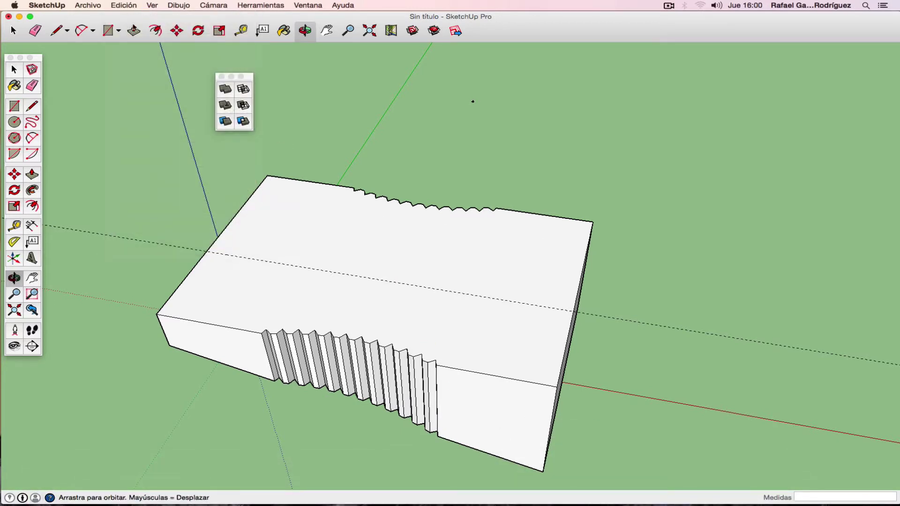
click(14, 106)
click(206, 251)
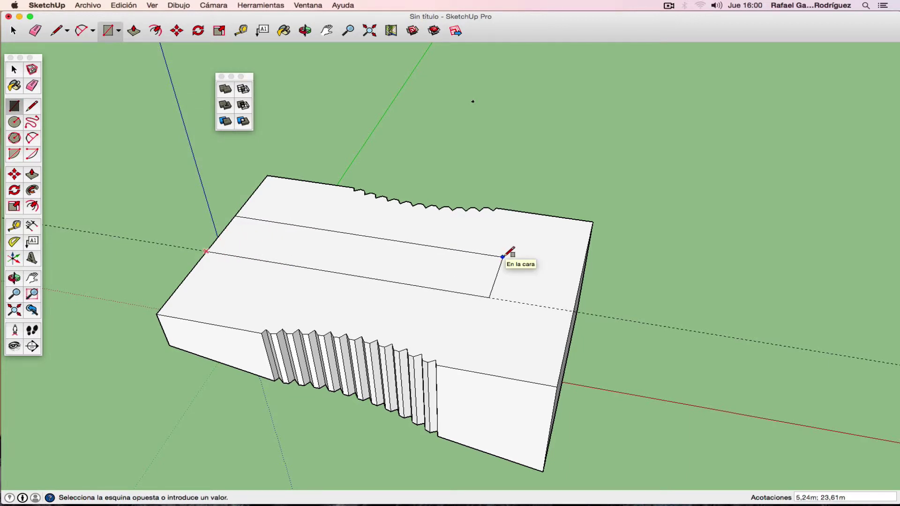
text(28;8)
key(Return)
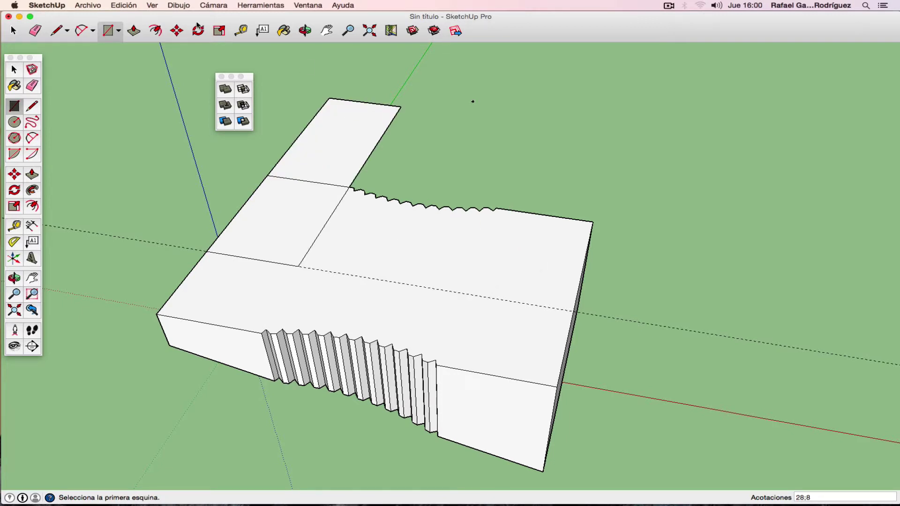
click(123, 5)
click(141, 18)
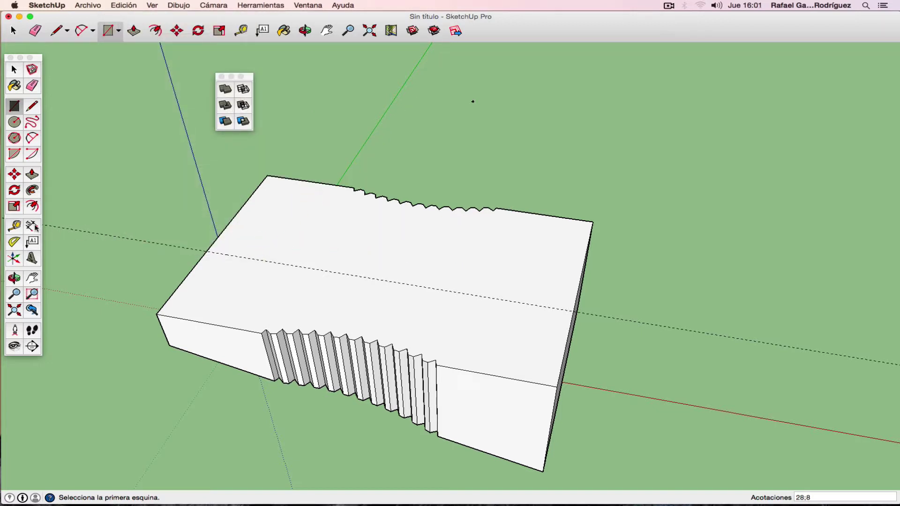
click(206, 252)
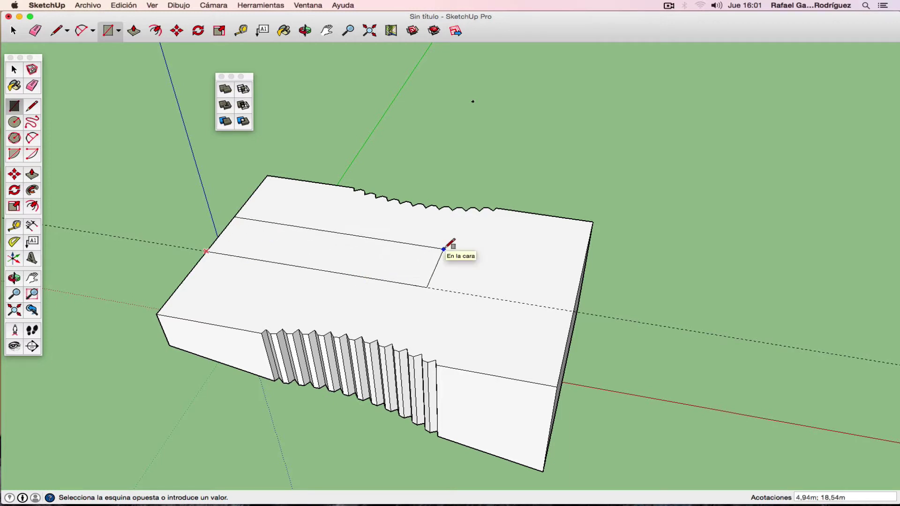
text(8;28)
key(Return)
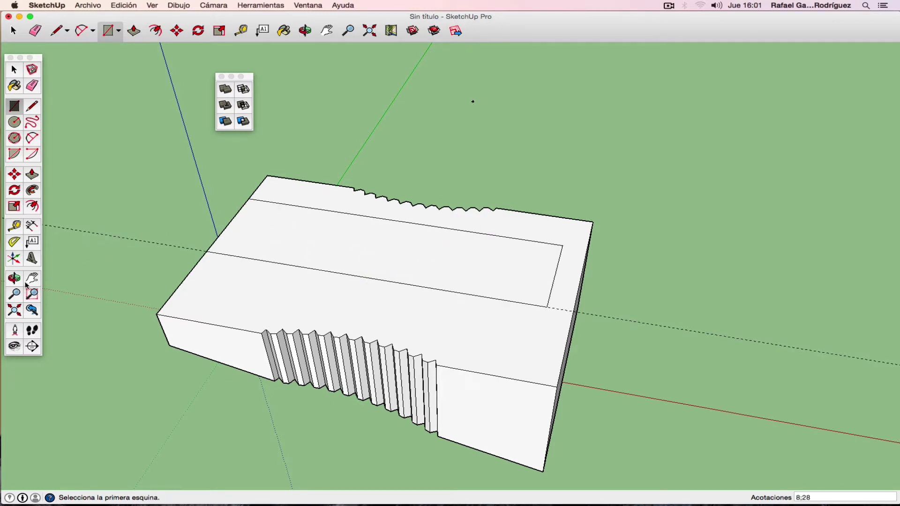
click(14, 278)
Orbit around the grooved block from several angles, then view sacapuntas.PDF in Vista Previa.
mouse_move(111, 286)
mouse_down()
mouse_move(205, 229)
mouse_move(497, 286)
mouse_move(267, 298)
mouse_up()
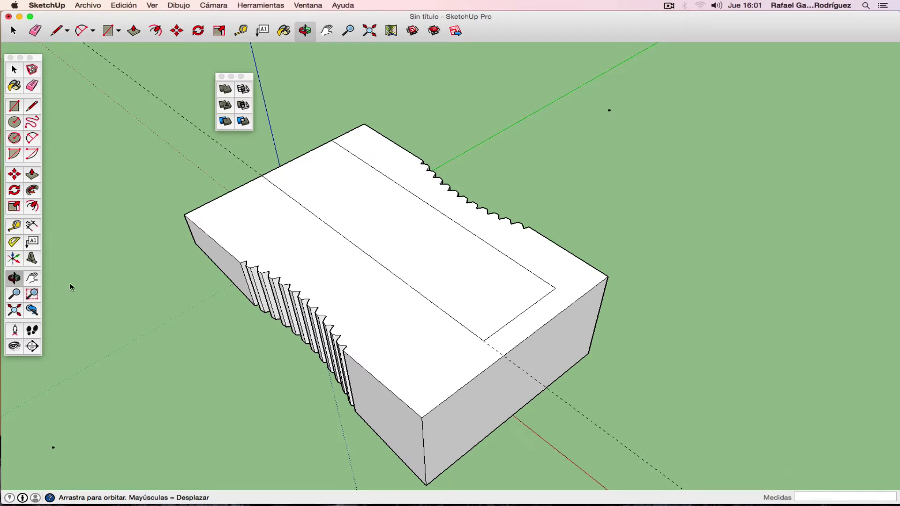
mouse_move(70, 287)
mouse_down()
mouse_move(424, 223)
mouse_move(413, 227)
mouse_up()
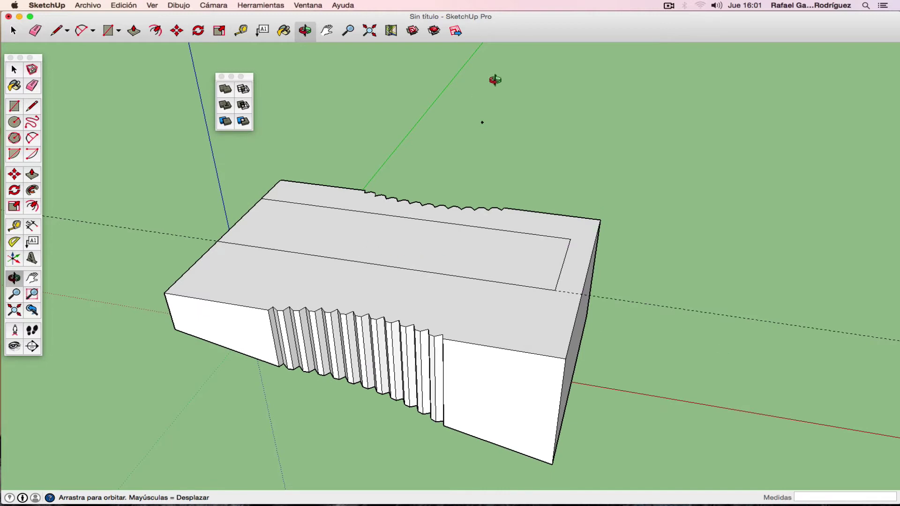
drag(463, 345, 463, 364)
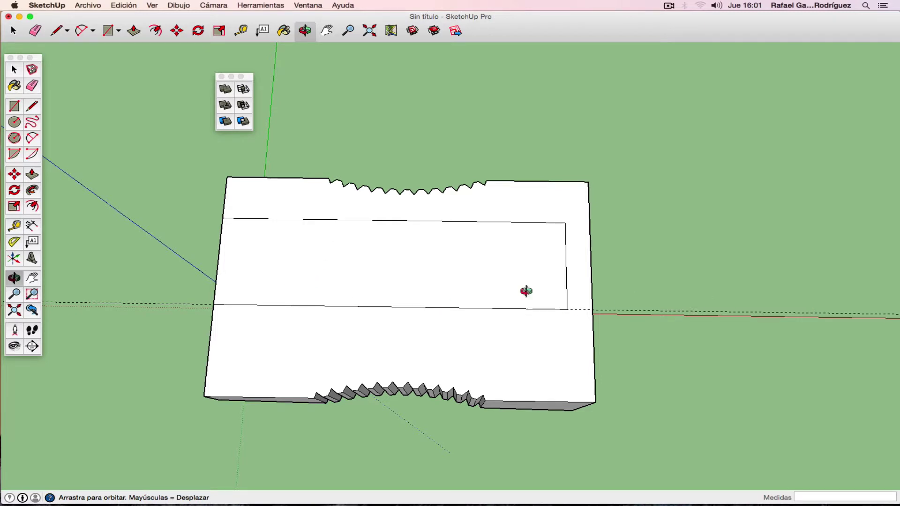
drag(439, 316, 221, 179)
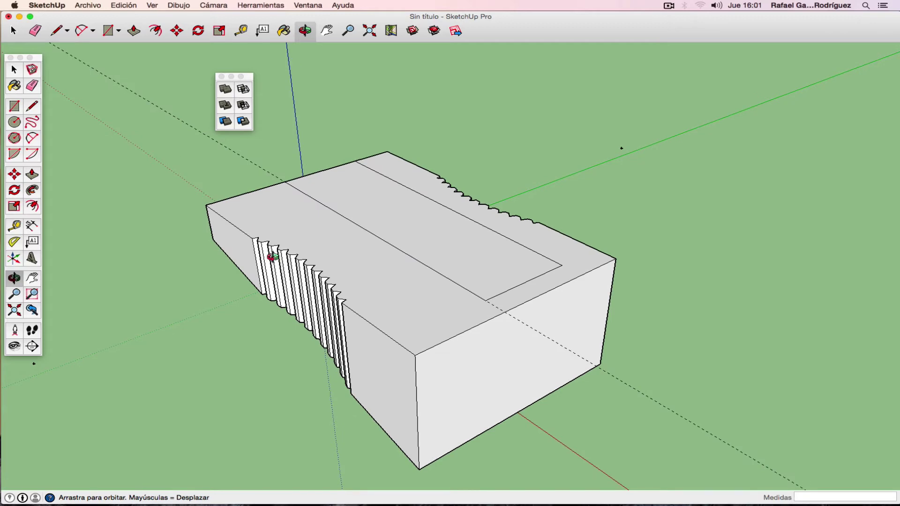
mouse_move(273, 256)
mouse_down()
mouse_move(483, 225)
mouse_move(743, 235)
mouse_move(729, 252)
mouse_move(662, 274)
mouse_up()
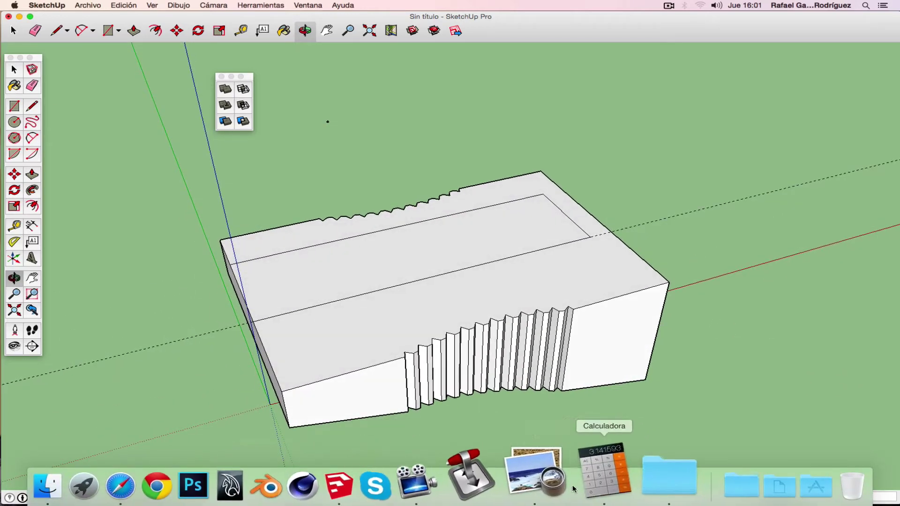
click(553, 483)
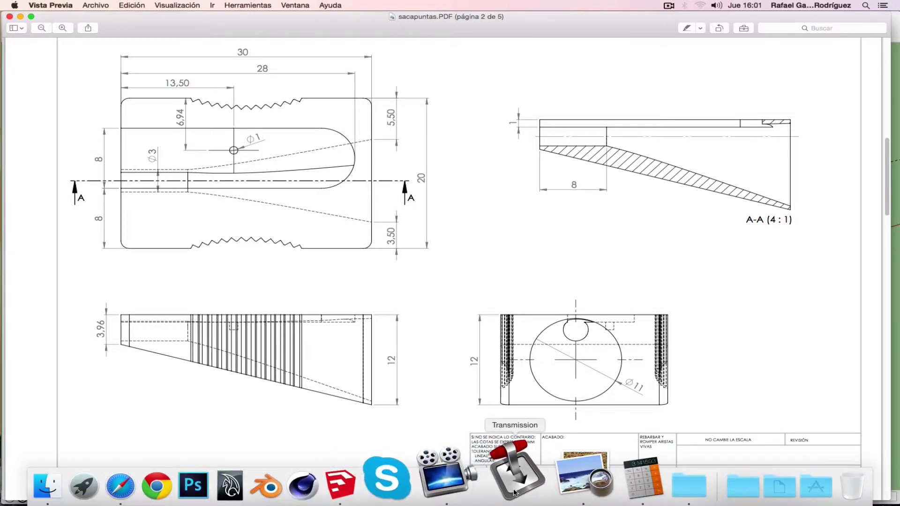
Add 4 m guides along the slot's centre line and across its right end.
click(351, 485)
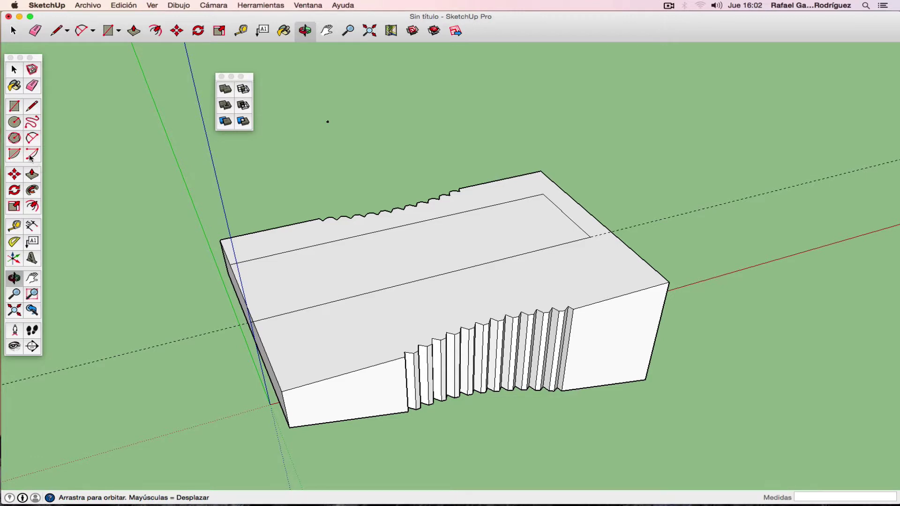
click(18, 225)
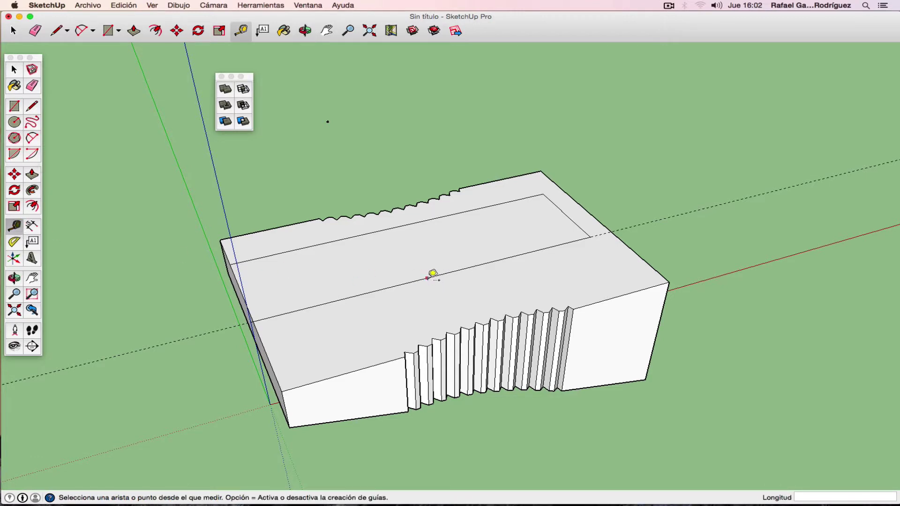
click(425, 278)
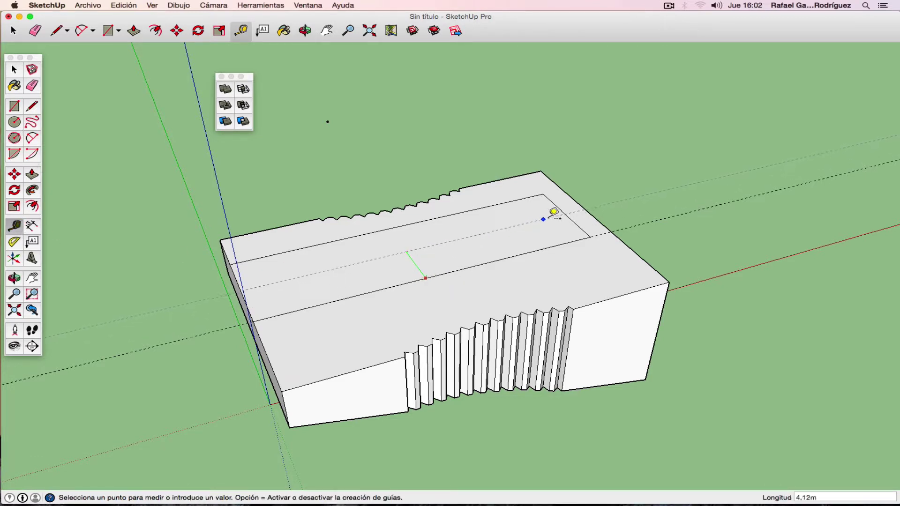
click(573, 209)
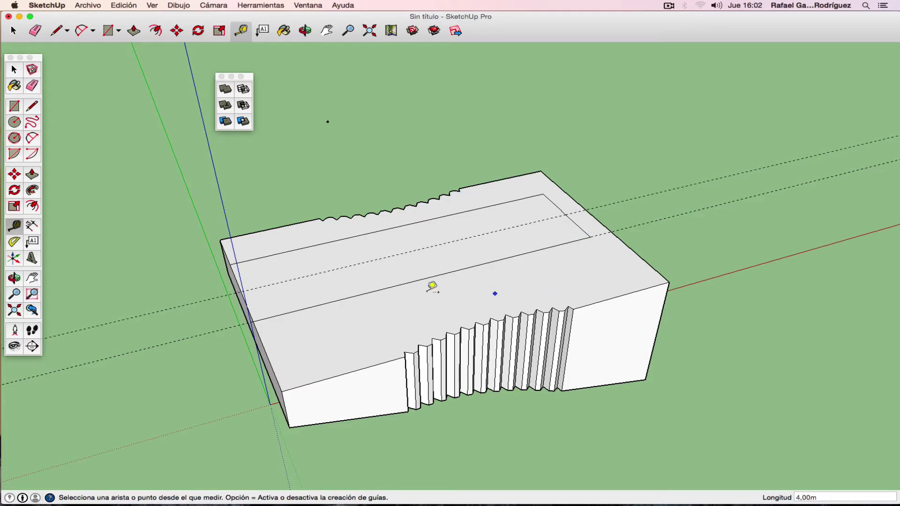
click(14, 278)
drag(655, 228, 592, 275)
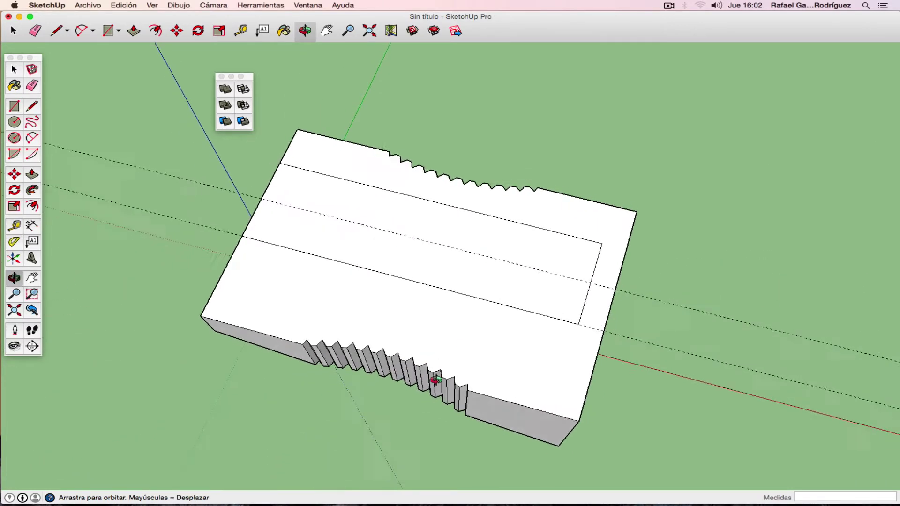
click(18, 228)
click(594, 260)
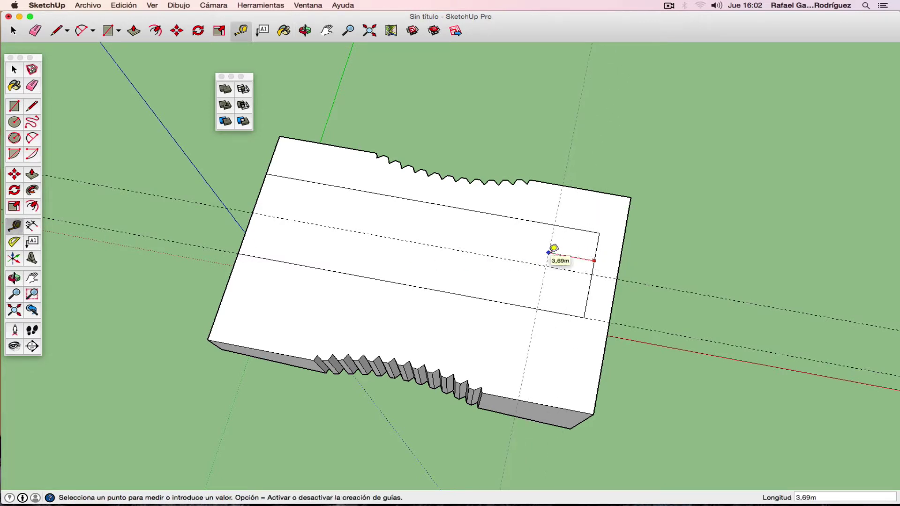
text(4)
key(Return)
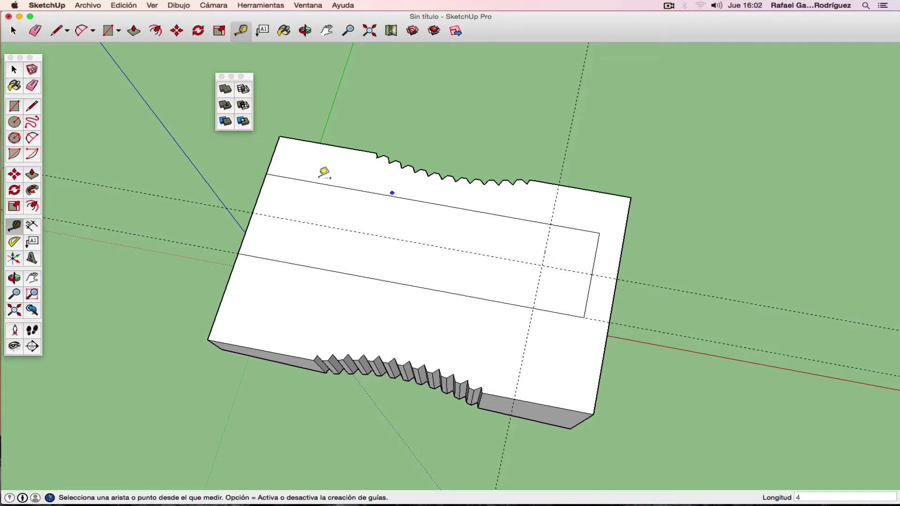
Draw a 3-point arc between the slot's top and bottom edges, rounding its right end.
click(32, 138)
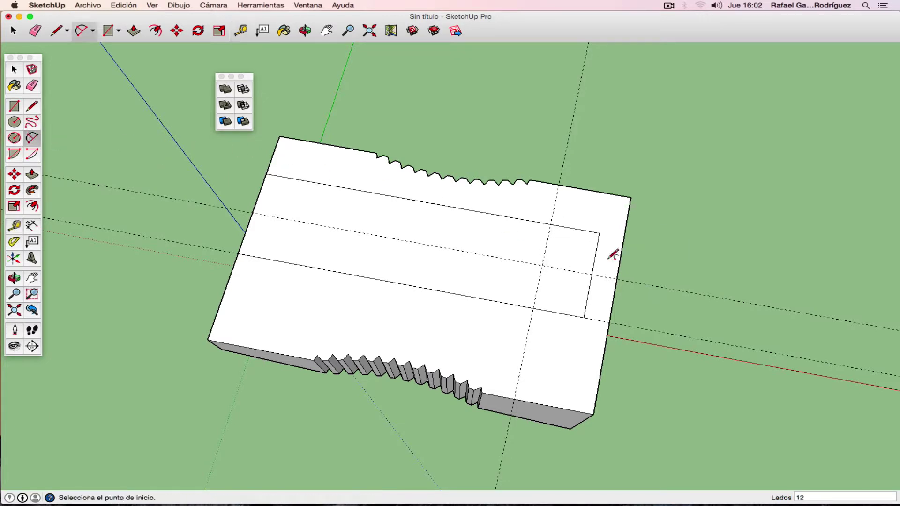
click(542, 265)
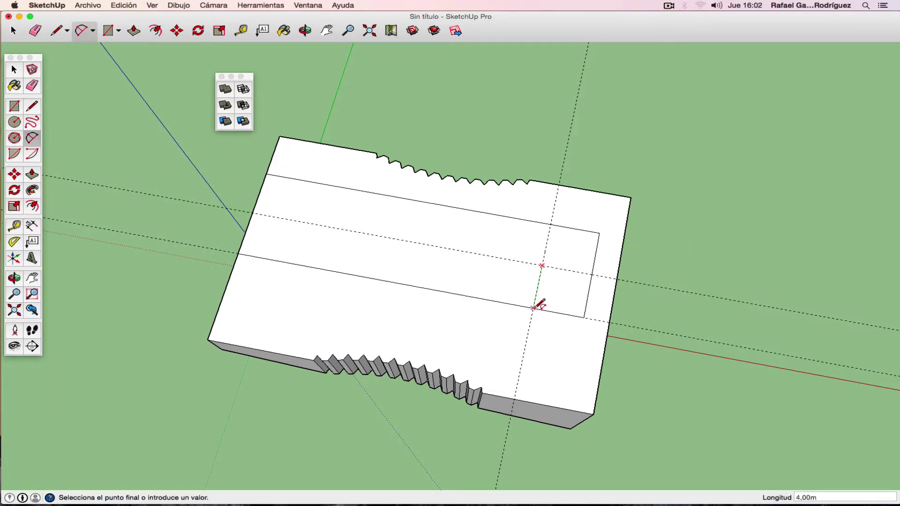
key(Escape)
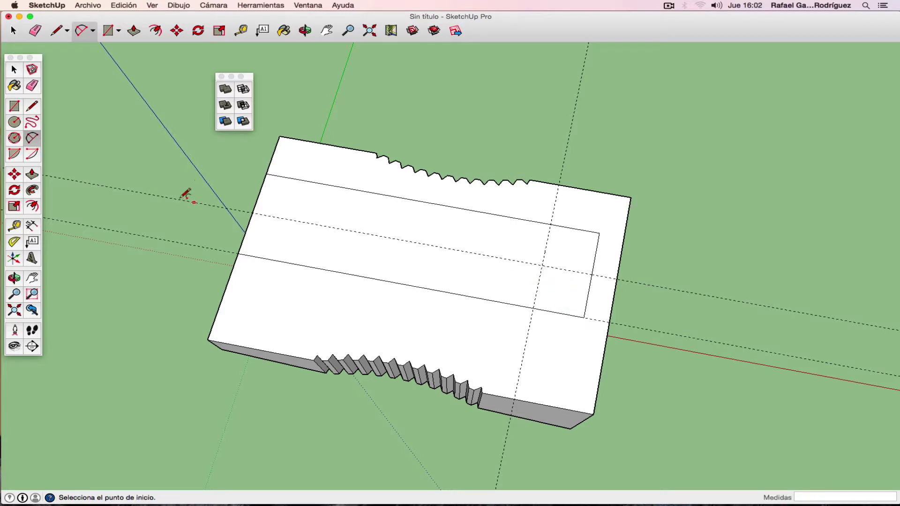
click(15, 155)
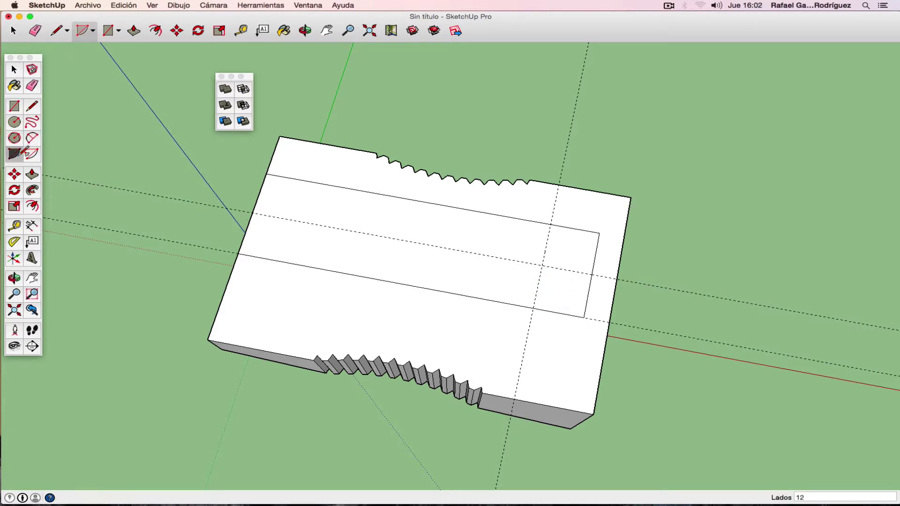
click(541, 265)
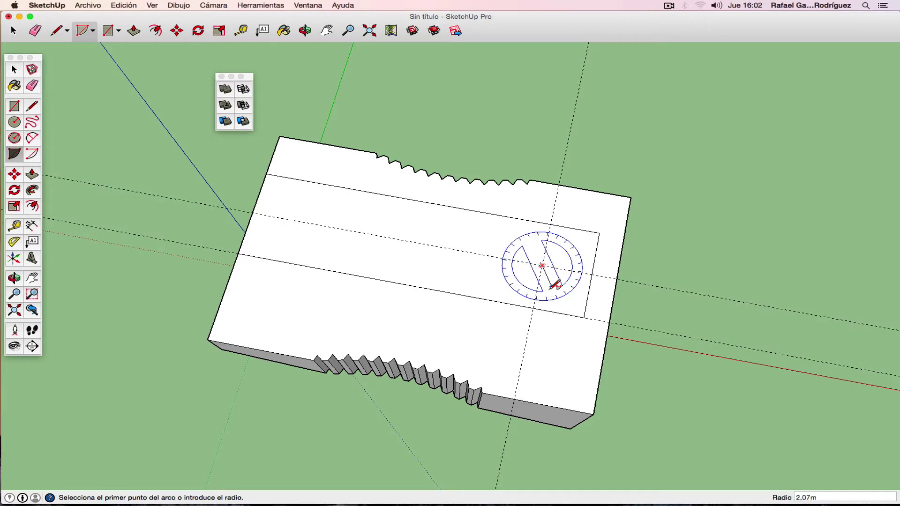
click(533, 308)
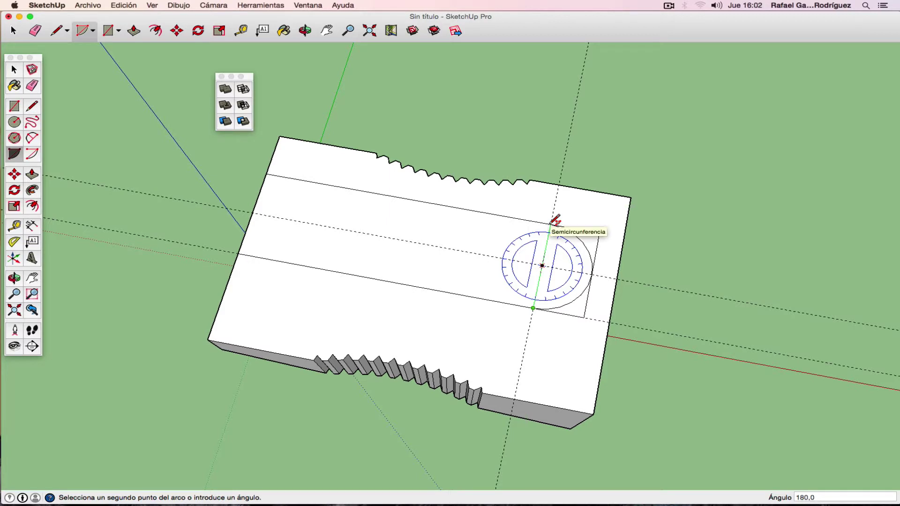
key(Escape)
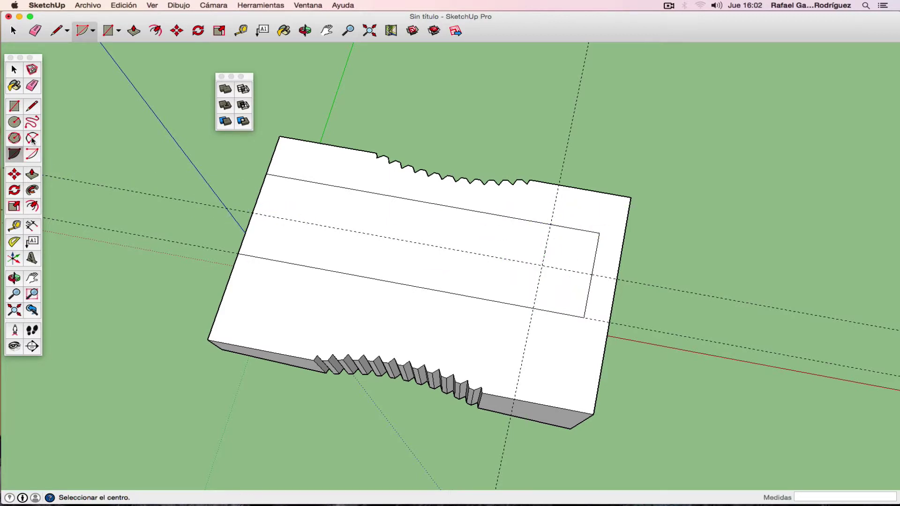
click(32, 138)
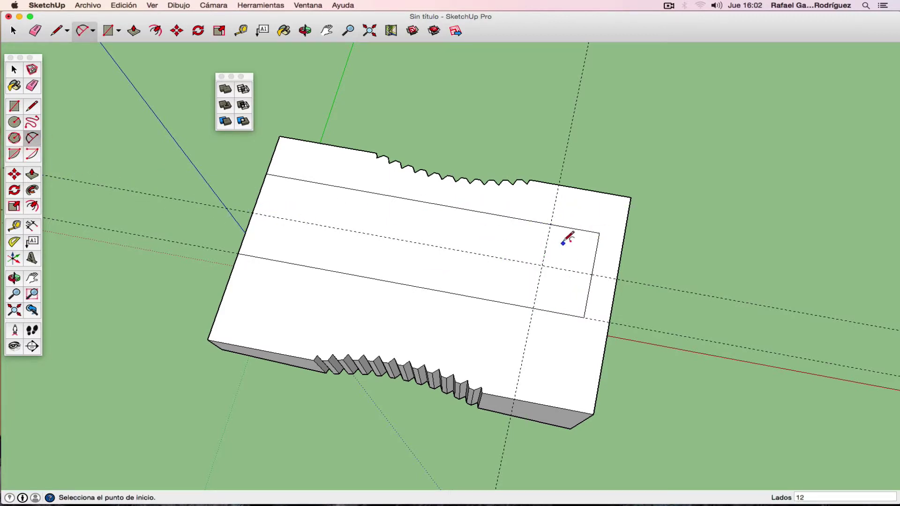
click(551, 225)
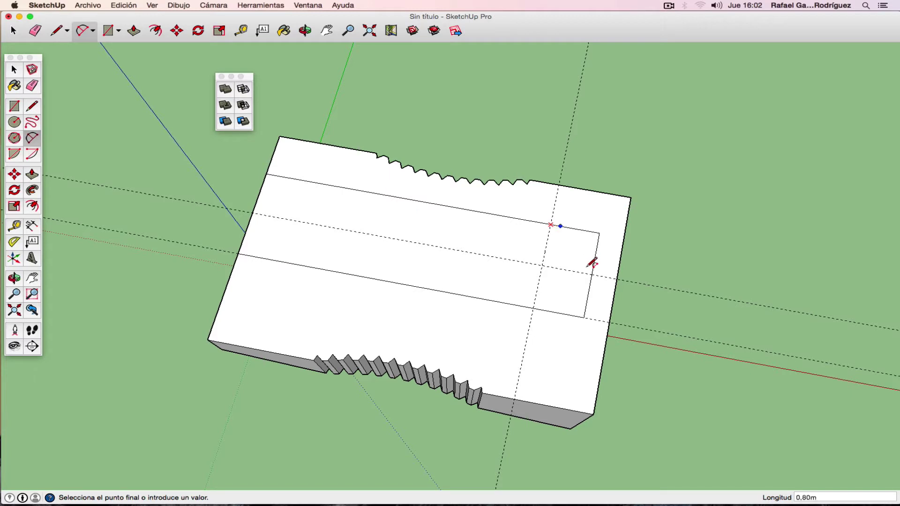
click(534, 309)
click(595, 273)
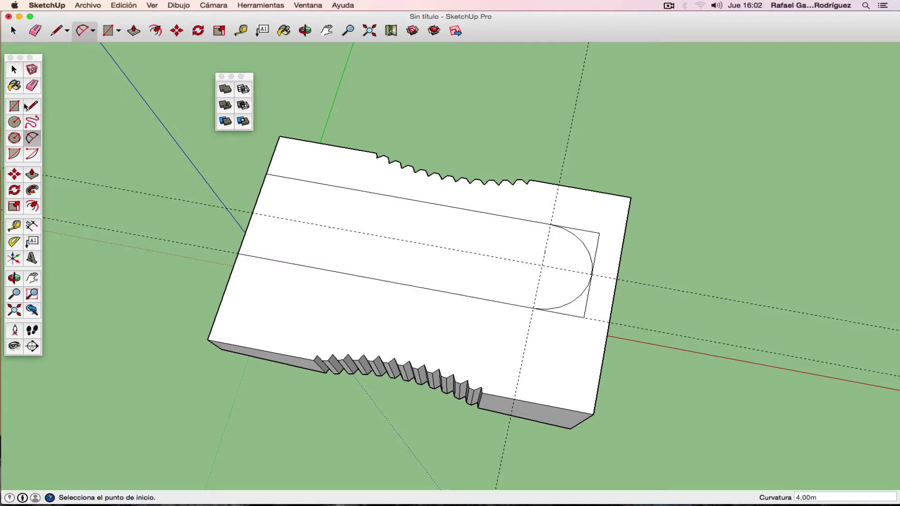
Erase the old square-end edges left beside the arc.
click(28, 88)
drag(603, 231, 595, 256)
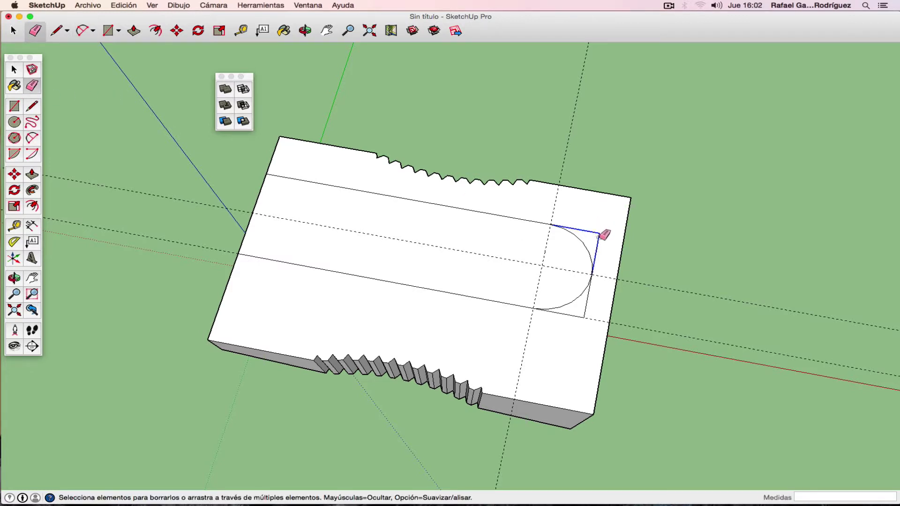
drag(585, 308, 585, 309)
click(583, 320)
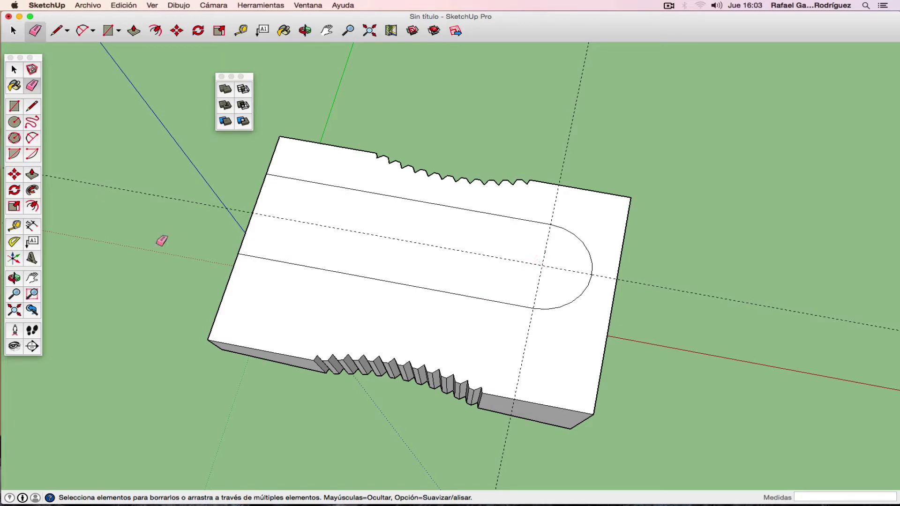
Place a guide point near the block corner, undoing an extra guide line.
click(21, 225)
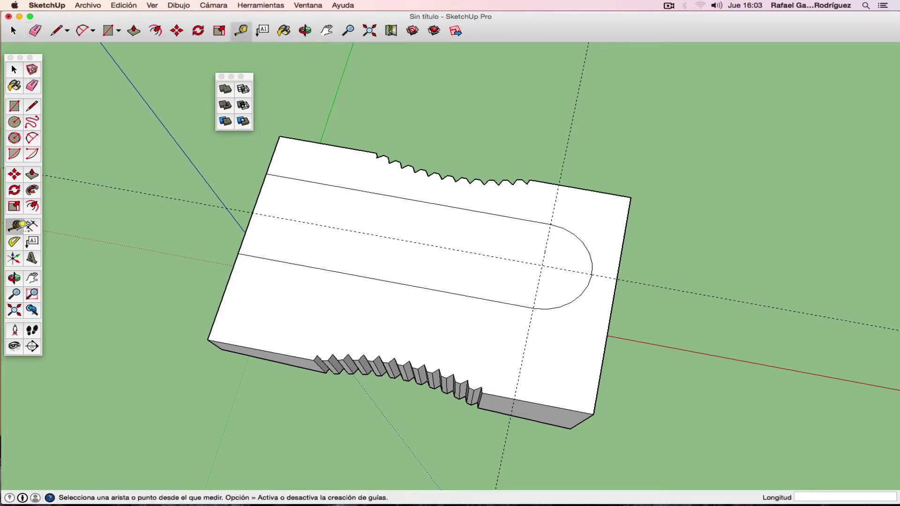
click(192, 365)
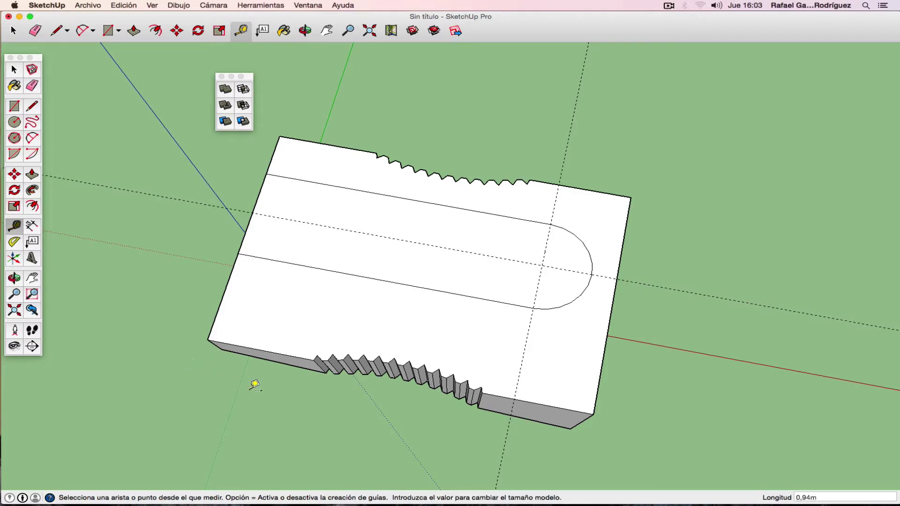
click(505, 439)
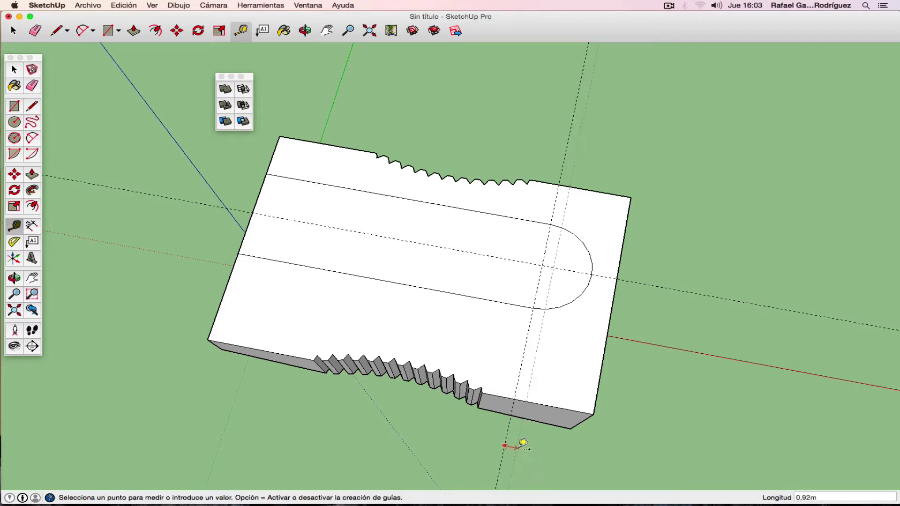
text(1,00m)
click(121, 5)
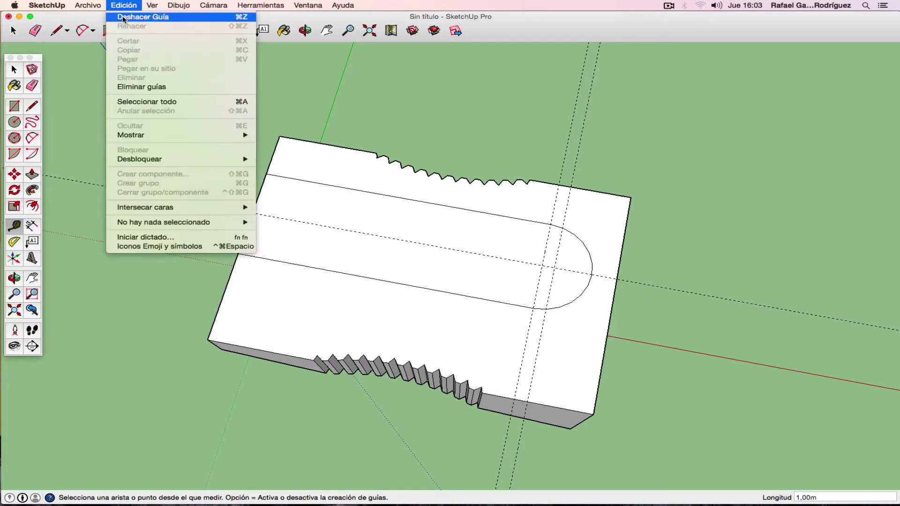
click(136, 19)
click(571, 428)
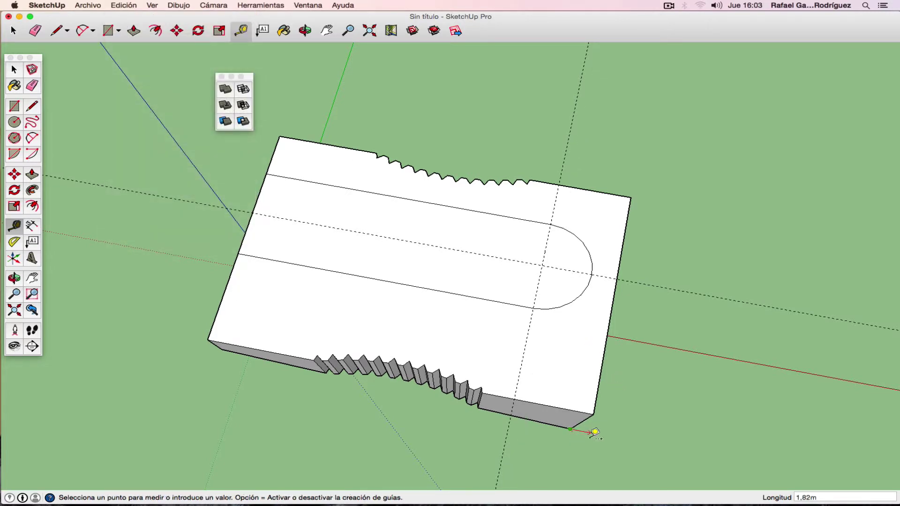
click(584, 431)
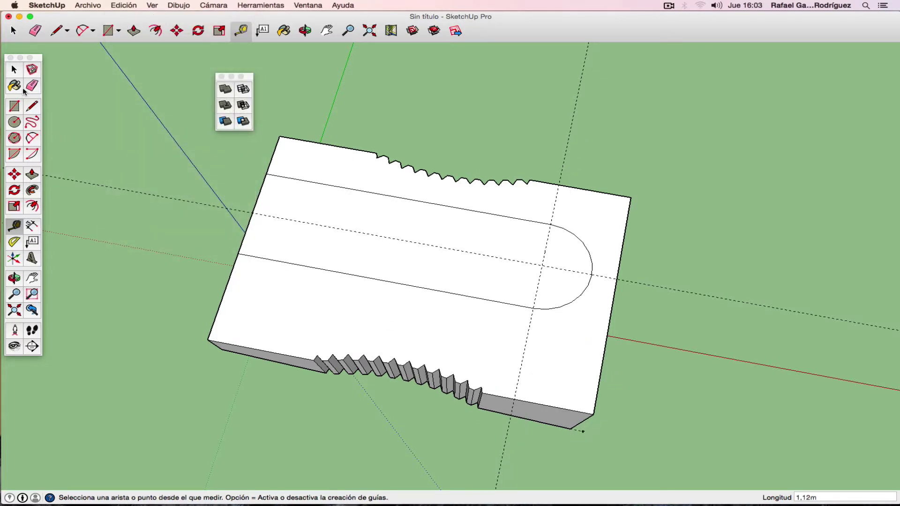
Move the guide point to the arc centre and erase the long dashed guide line.
click(13, 70)
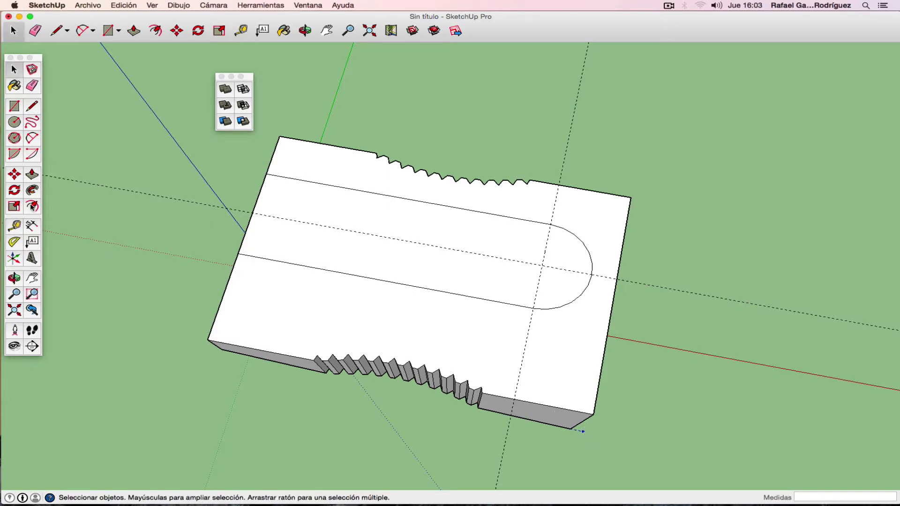
click(14, 174)
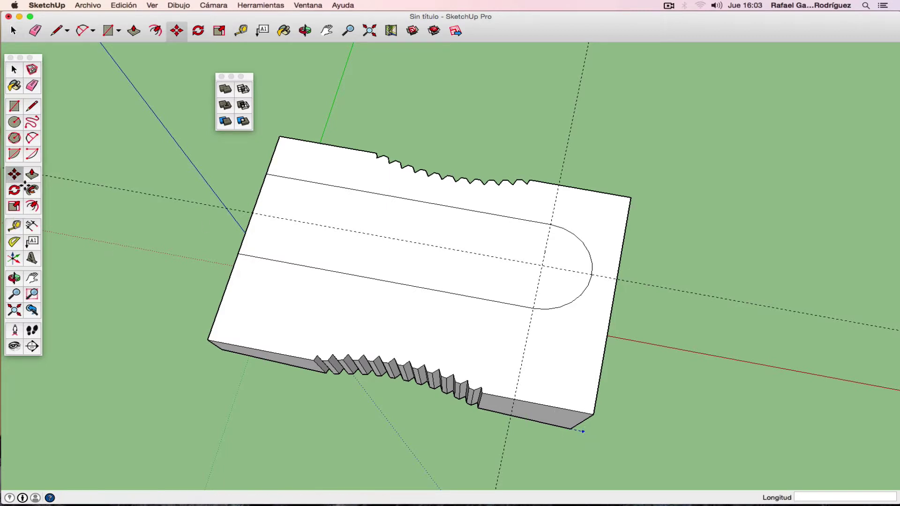
click(582, 432)
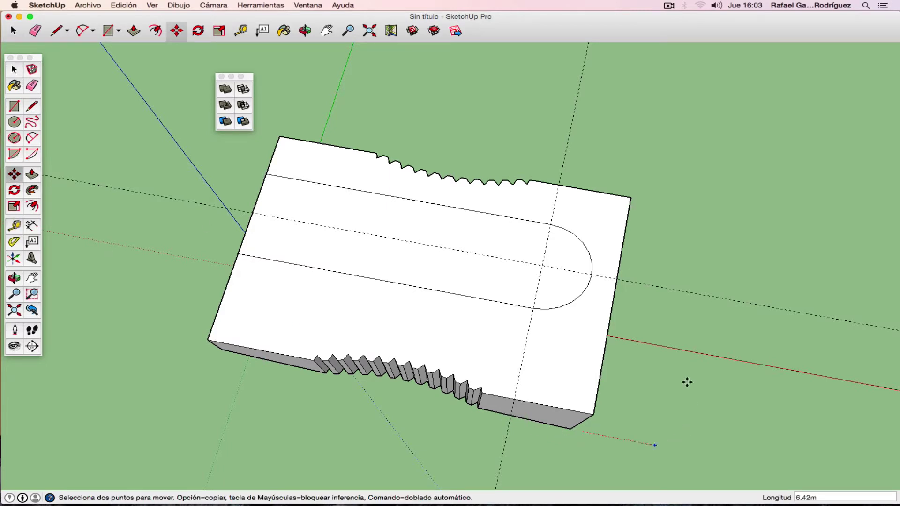
click(541, 267)
click(34, 86)
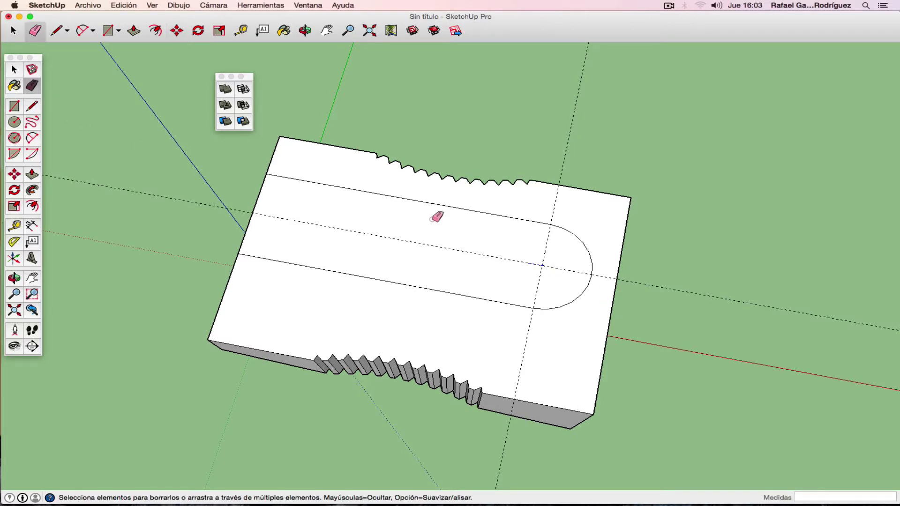
click(496, 257)
Orbit the view to bring the block's grooved long side forward.
click(14, 278)
mouse_move(620, 301)
mouse_down()
mouse_move(471, 214)
mouse_move(529, 114)
mouse_move(765, 111)
mouse_move(659, 98)
mouse_move(549, 116)
mouse_move(417, 222)
mouse_up()
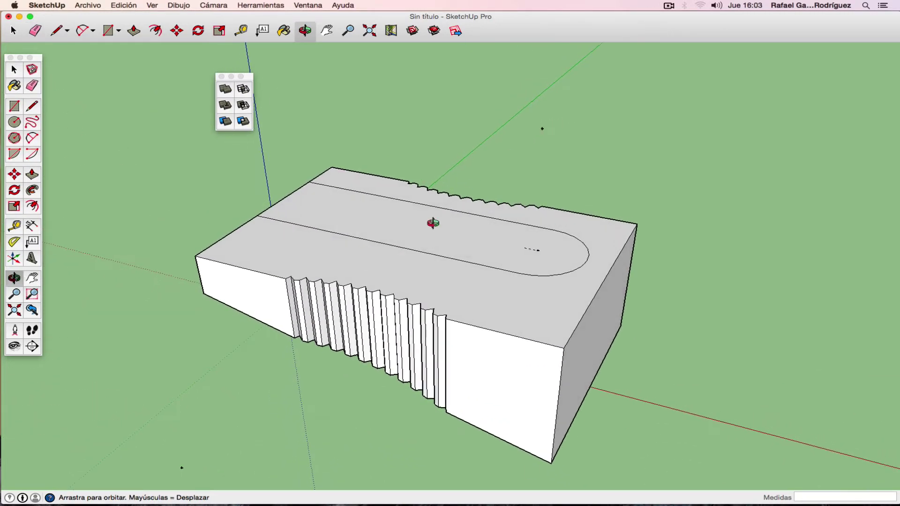
right_click(408, 223)
click(424, 228)
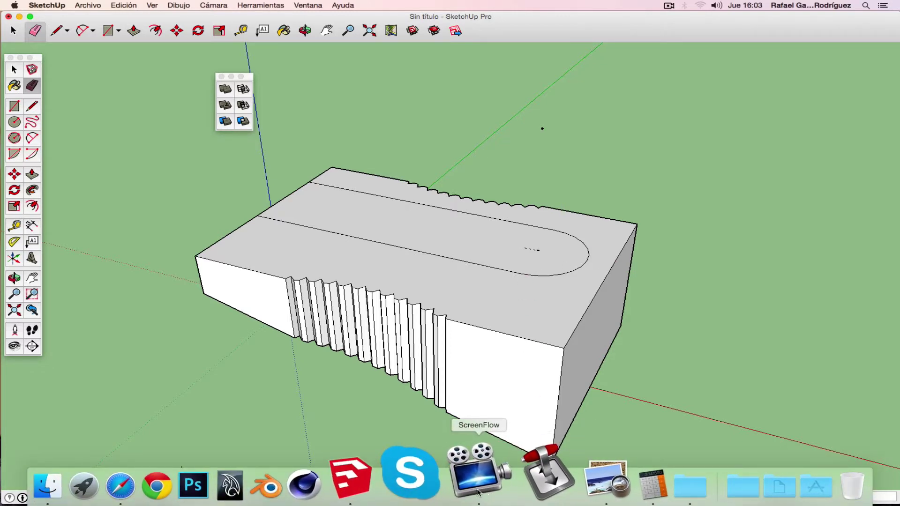
click(547, 476)
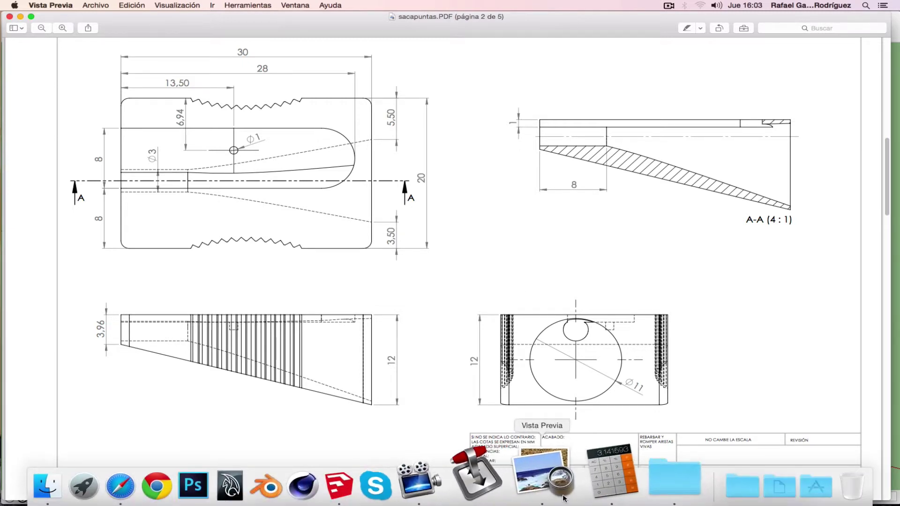
click(411, 486)
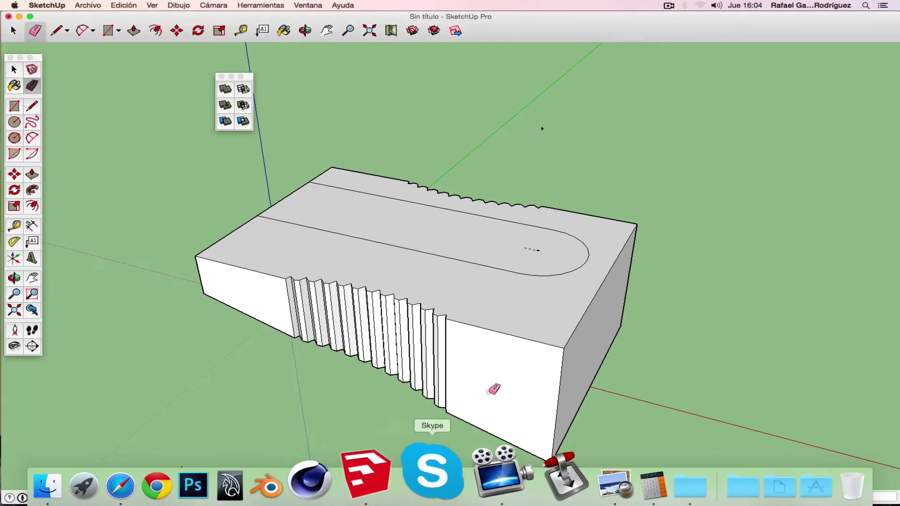
Push the round-ended slot face 1 m down into the block, undoing an upward pull.
click(32, 175)
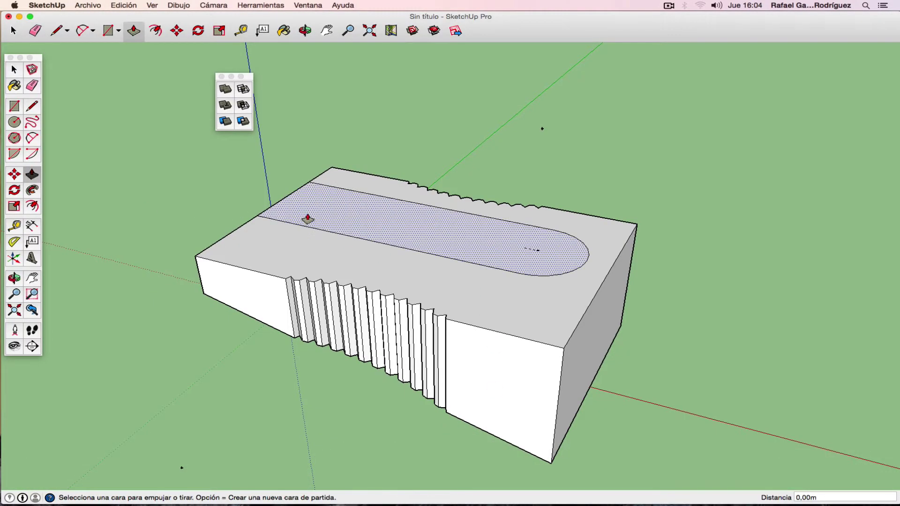
click(310, 213)
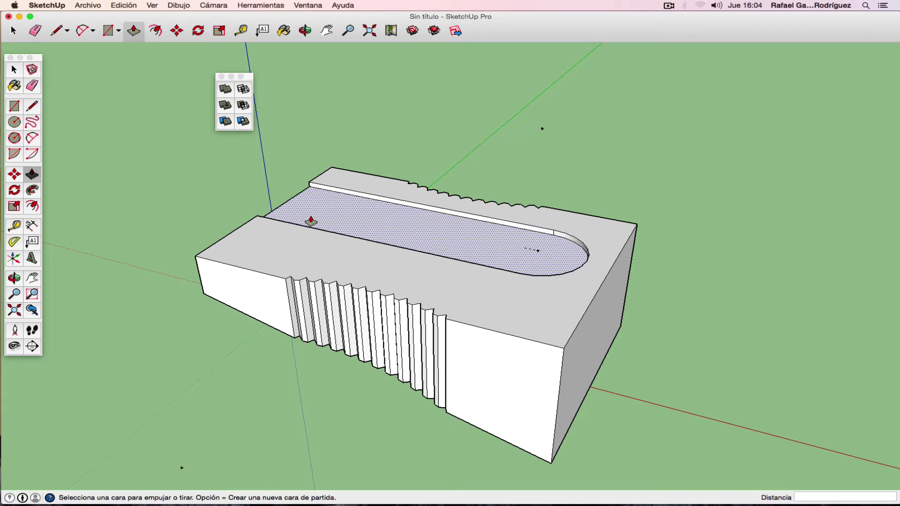
text(-1)
key(Return)
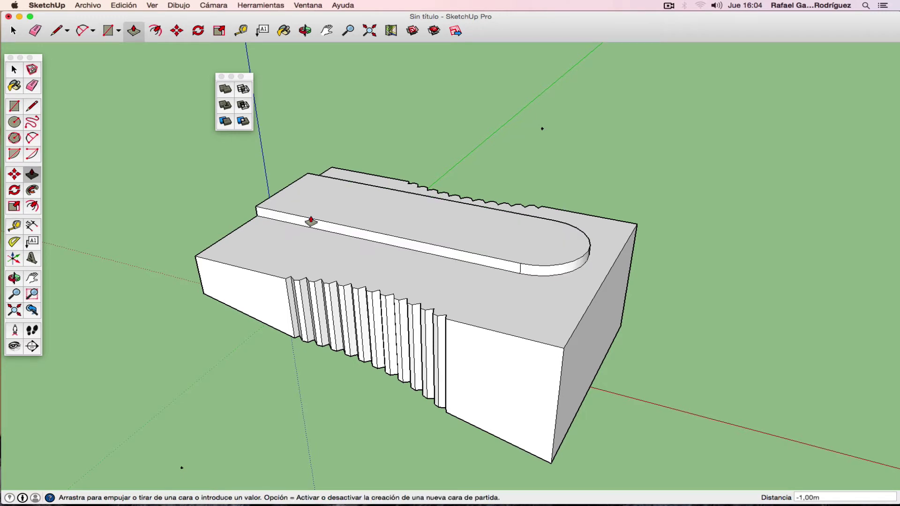
click(124, 5)
click(140, 19)
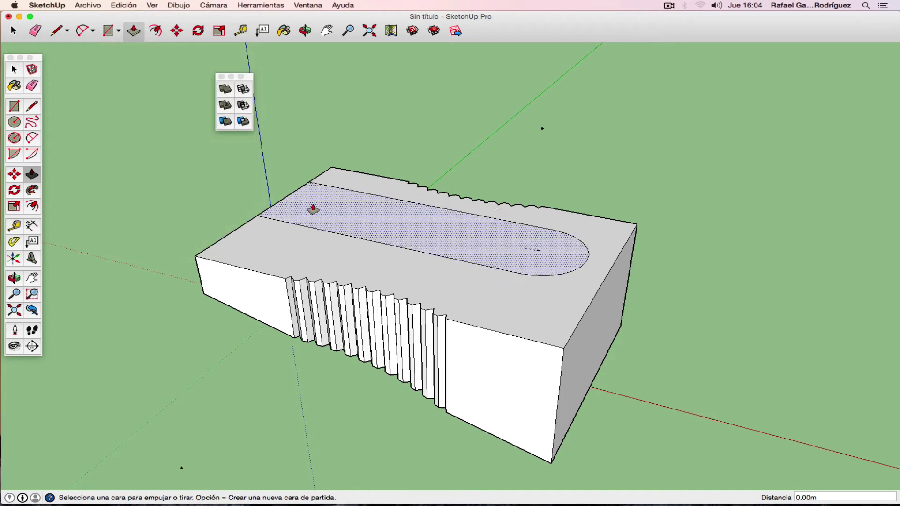
drag(313, 210, 314, 215)
text(1)
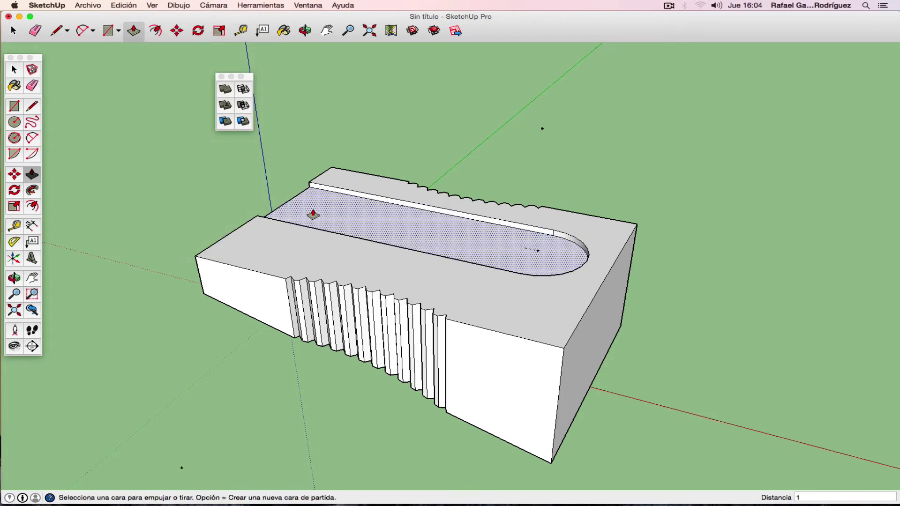
key(Return)
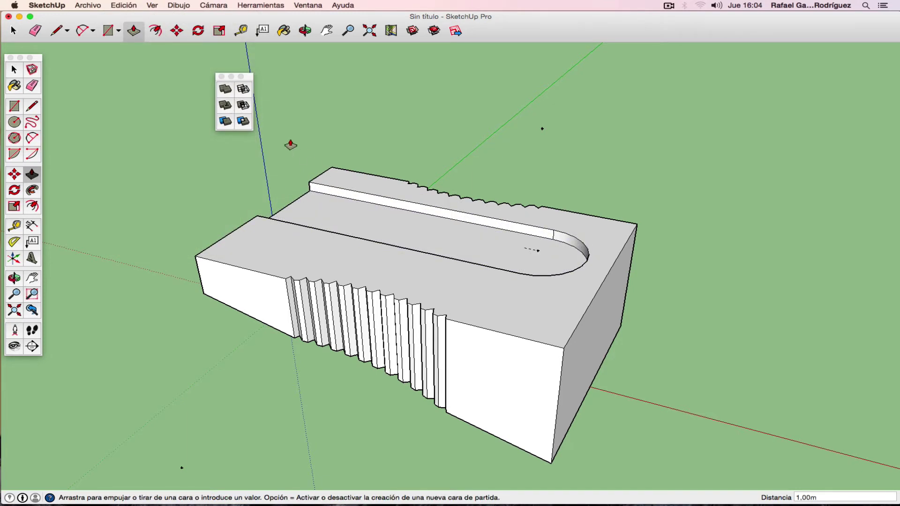
Orbit to the block's other side and bring up the sharpener PDF drawing.
click(14, 279)
mouse_move(120, 293)
mouse_down()
mouse_move(321, 206)
mouse_move(614, 187)
mouse_move(719, 173)
mouse_move(758, 150)
mouse_move(518, 209)
mouse_move(142, 233)
mouse_move(442, 227)
mouse_move(756, 244)
mouse_move(791, 215)
mouse_move(648, 237)
mouse_move(430, 198)
mouse_move(757, 145)
mouse_move(440, 241)
mouse_move(394, 302)
mouse_up()
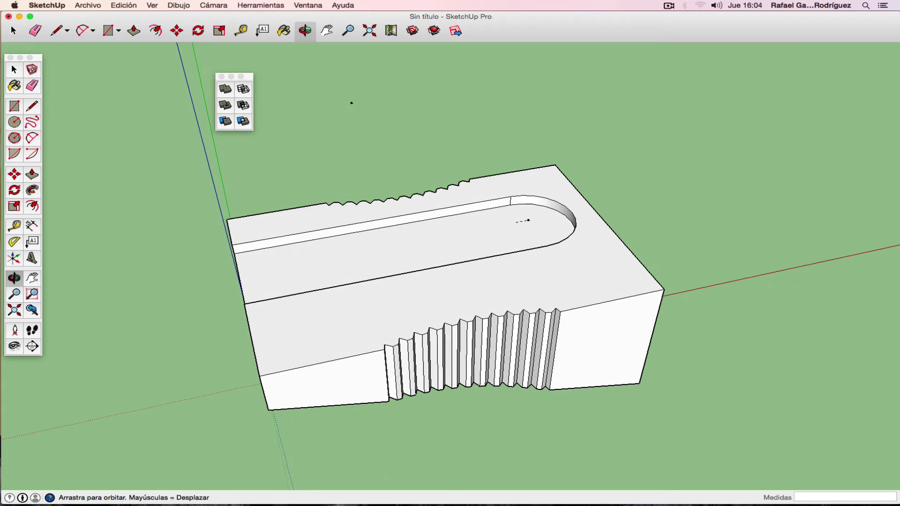
click(568, 473)
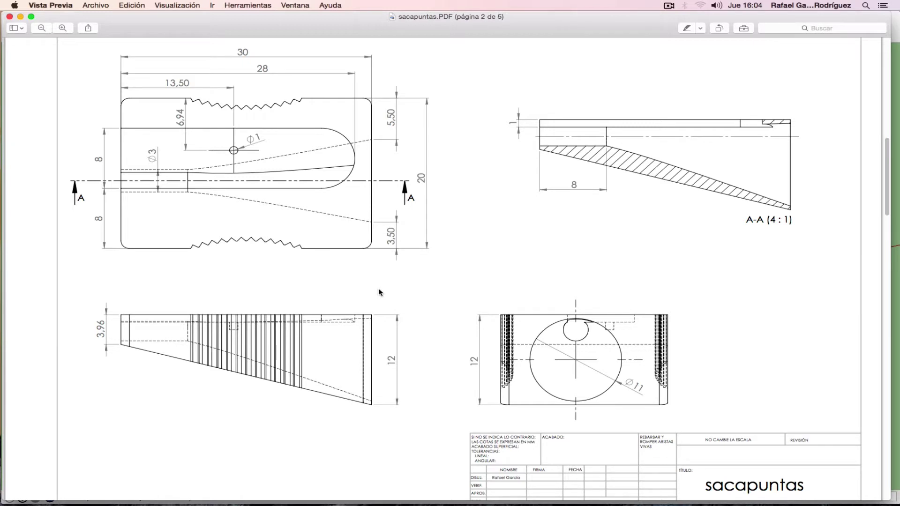
scroll(379, 289, down, 10)
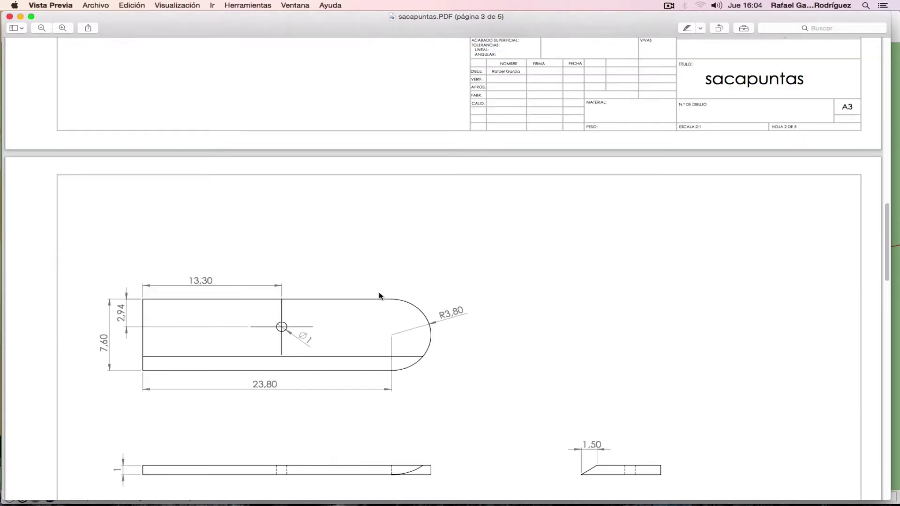
scroll(379, 293, down, 3)
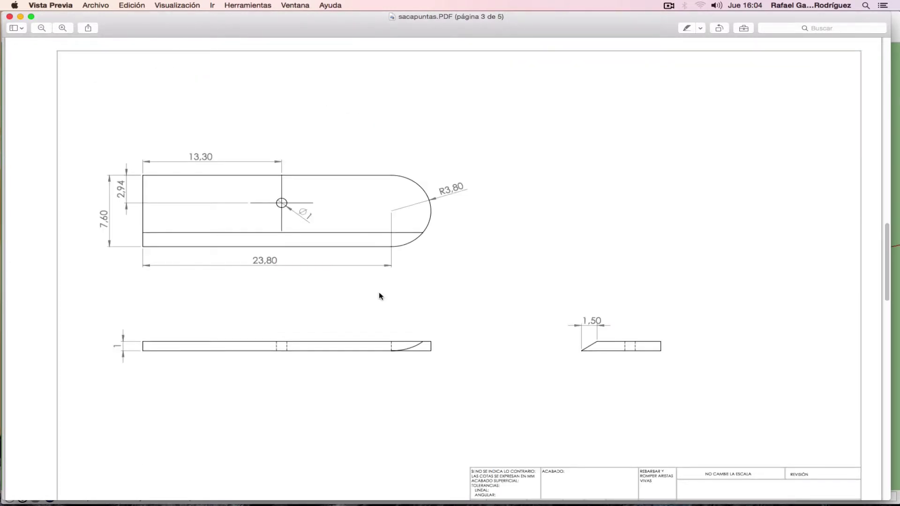
scroll(379, 296, down, 13)
scroll(380, 296, down, 6)
scroll(380, 296, up, 2)
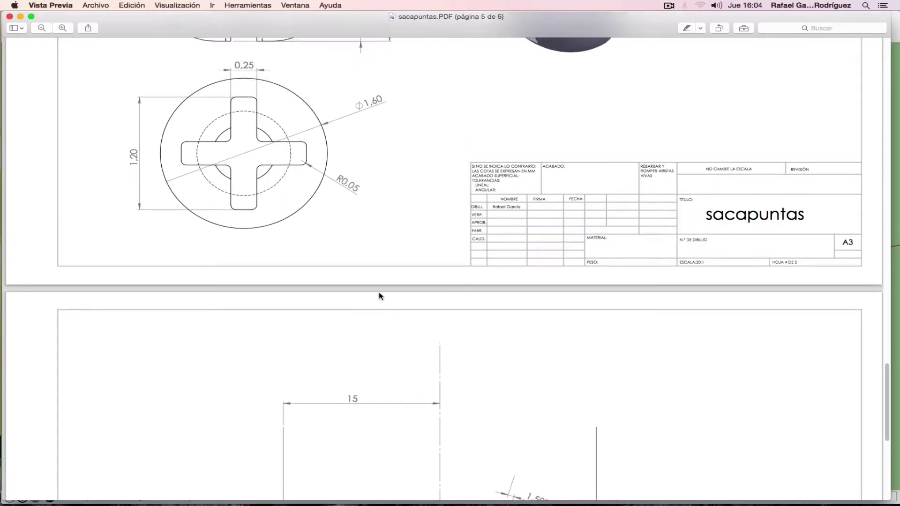
scroll(380, 297, up, 7)
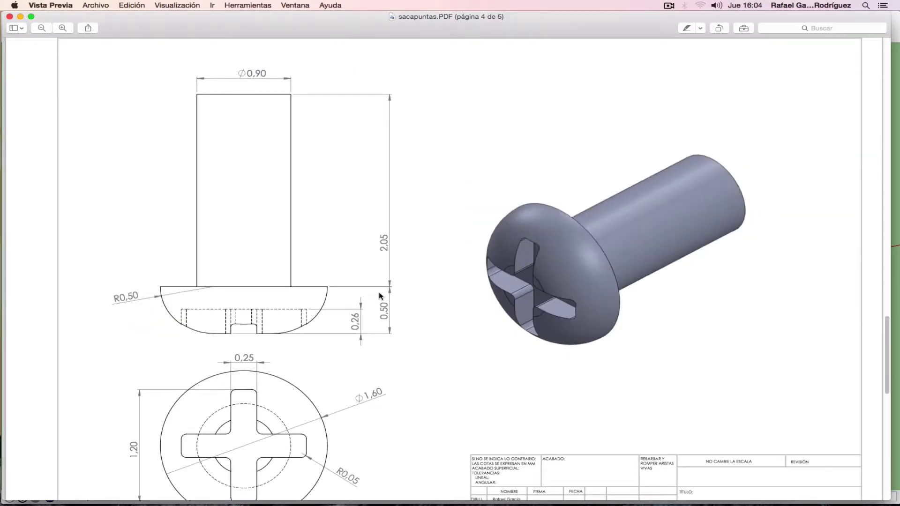
scroll(380, 296, up, 1)
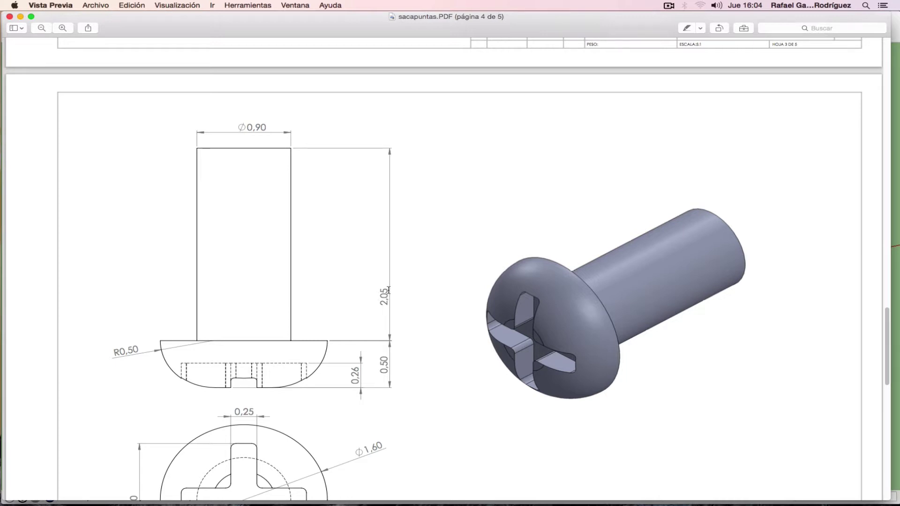
scroll(429, 307, up, 1)
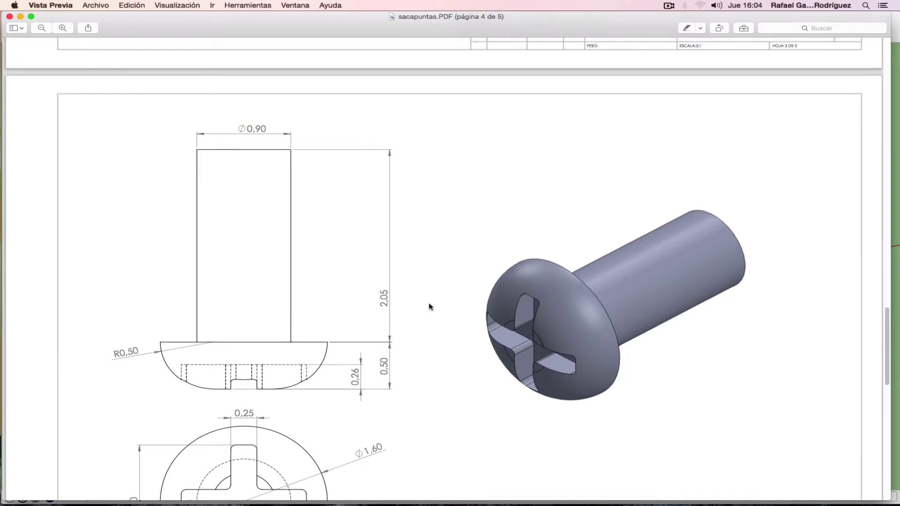
scroll(429, 307, up, 12)
scroll(429, 307, up, 6)
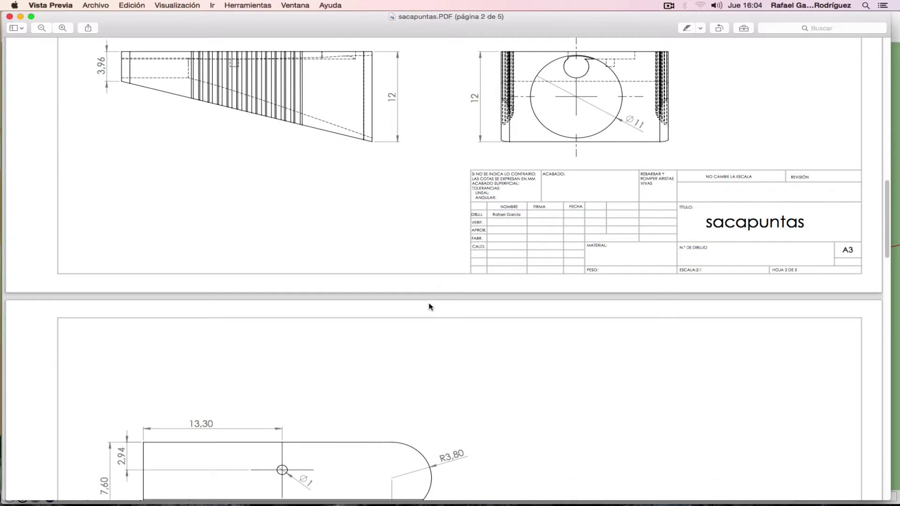
scroll(428, 305, down, 5)
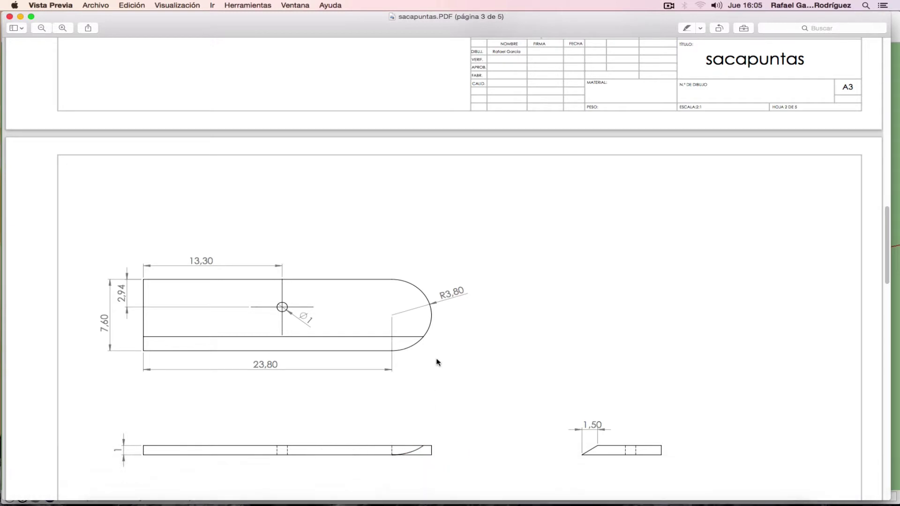
scroll(437, 361, up, 10)
scroll(437, 362, up, 4)
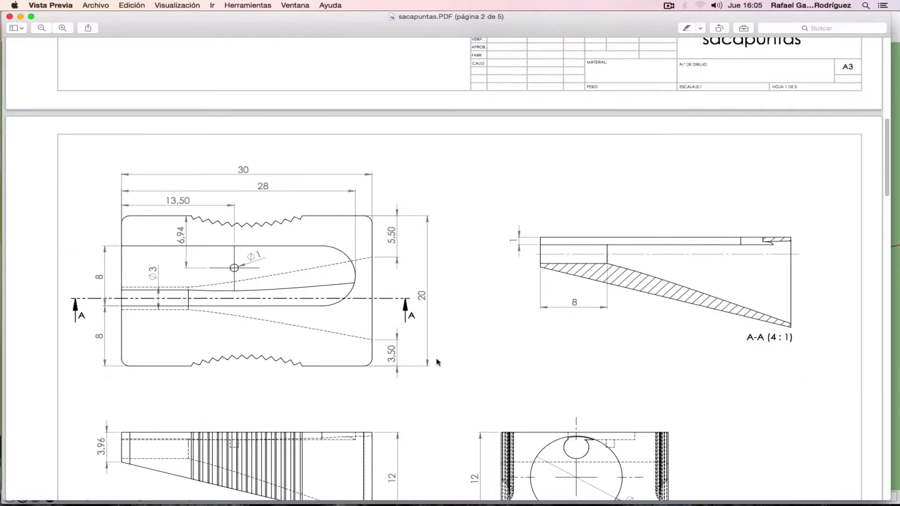
mouse_move(340, 483)
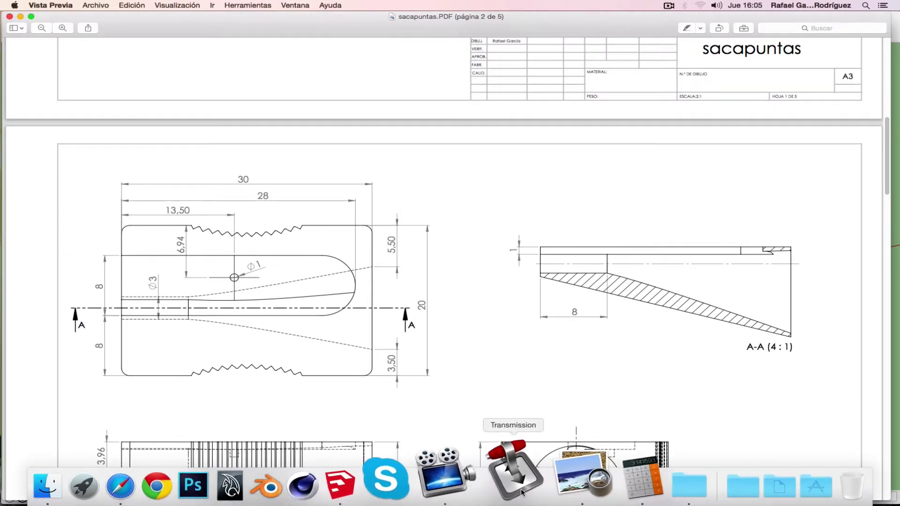
Looking down on the slot, place a guide 13.50 from the block's end edge.
click(414, 482)
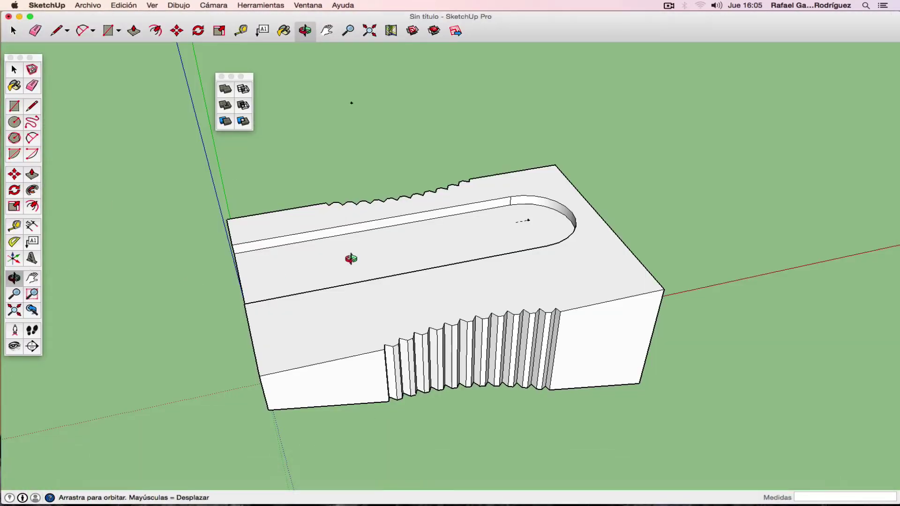
mouse_move(345, 261)
mouse_down()
mouse_move(207, 346)
mouse_move(129, 349)
mouse_up()
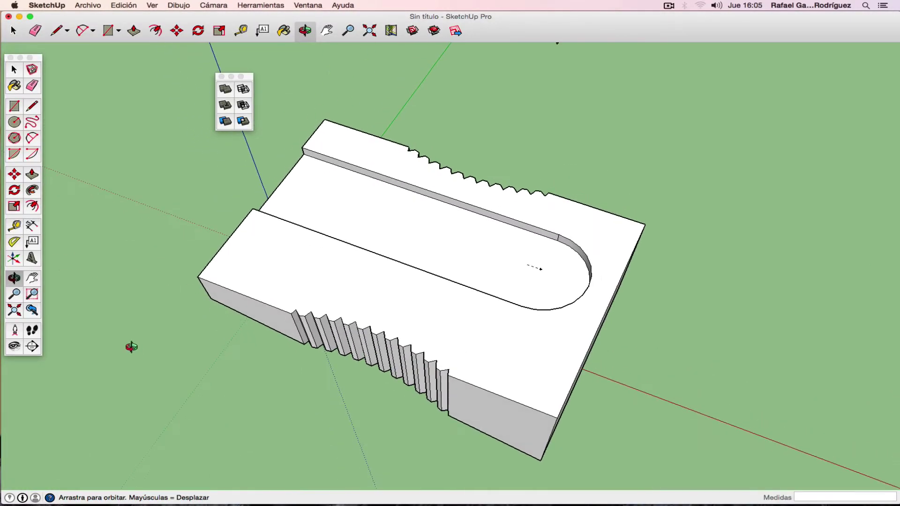
click(14, 226)
click(290, 171)
text(13.5)
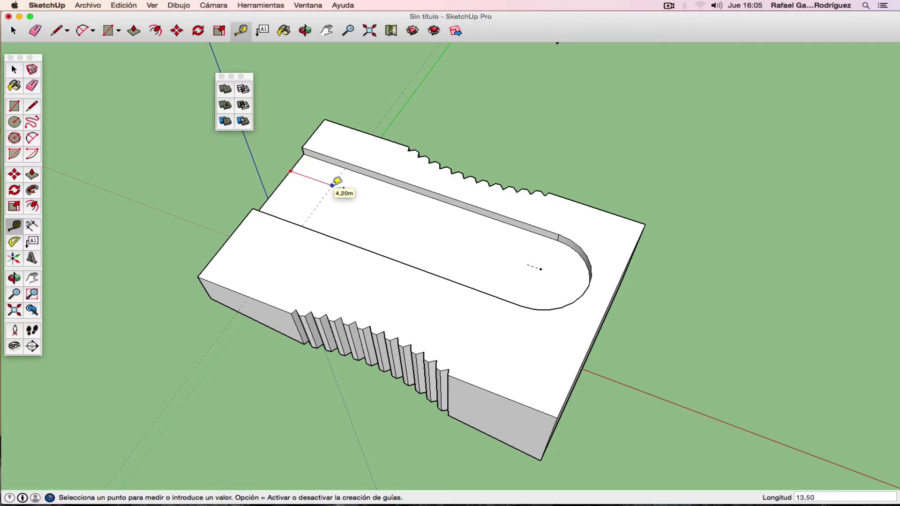
key(Return)
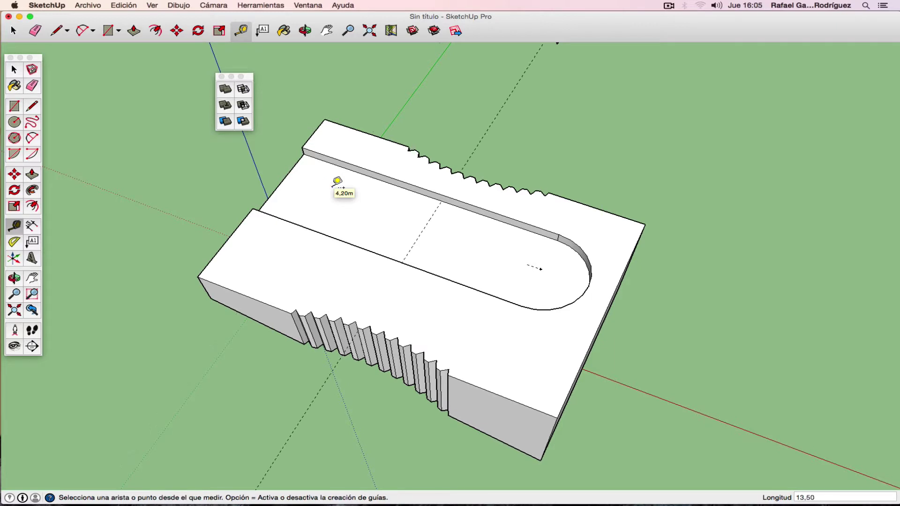
mouse_move(450, 501)
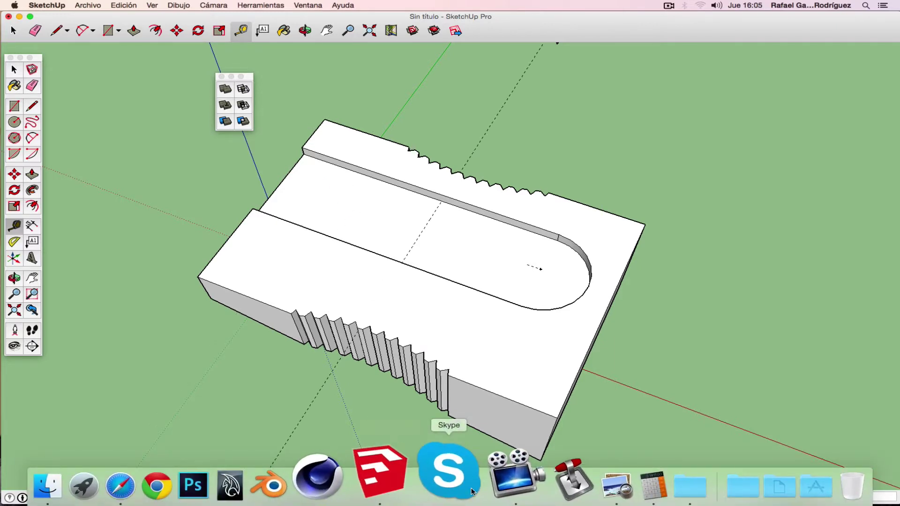
After checking the PDF dimensions, place a guide 6 from the grooved top edge.
click(528, 474)
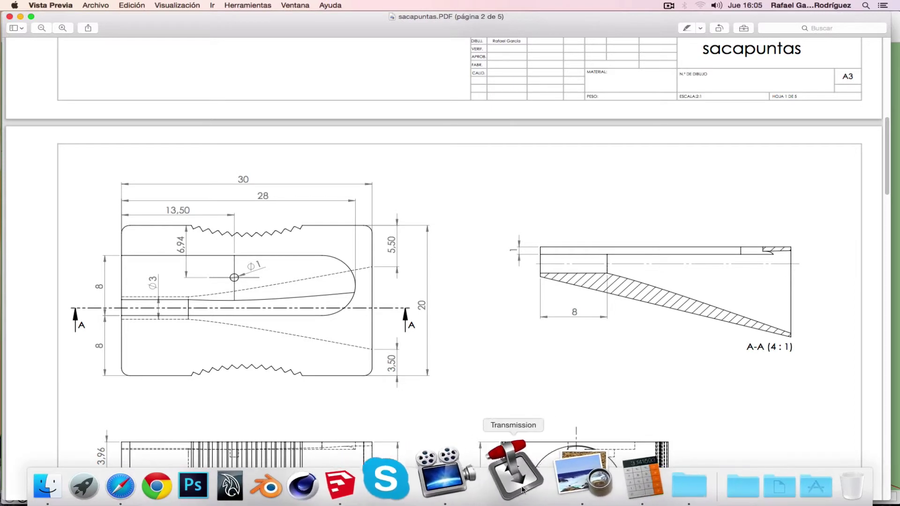
click(398, 478)
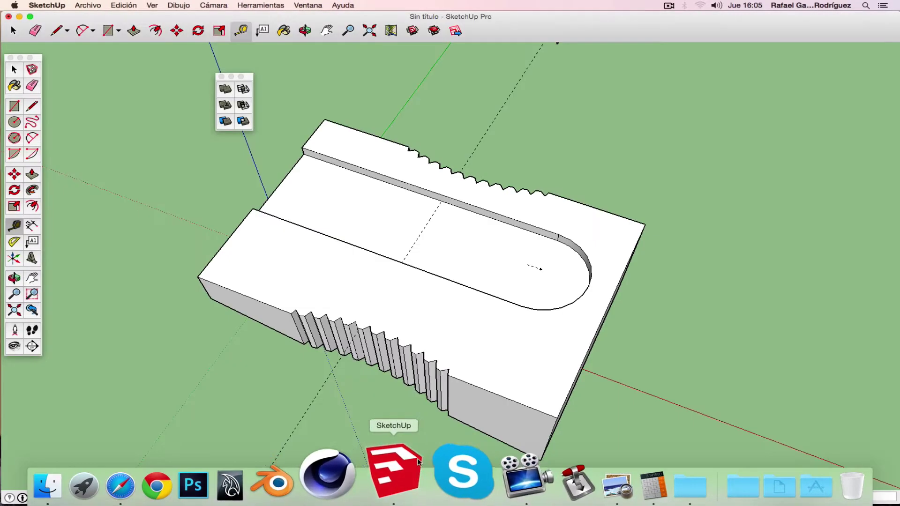
click(383, 138)
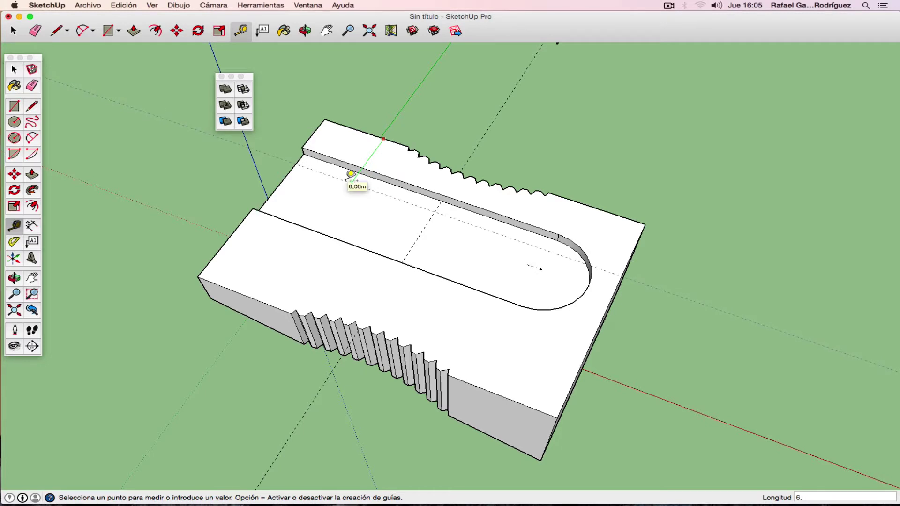
click(351, 173)
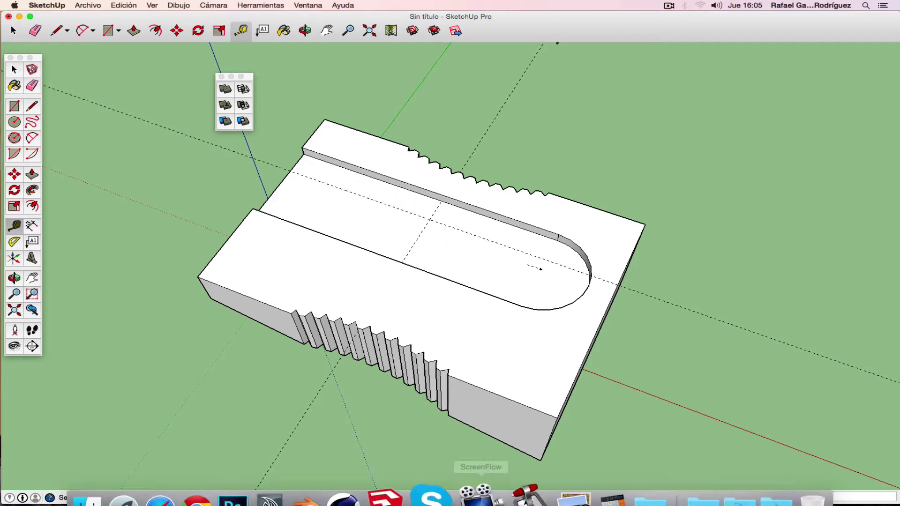
mouse_move(399, 485)
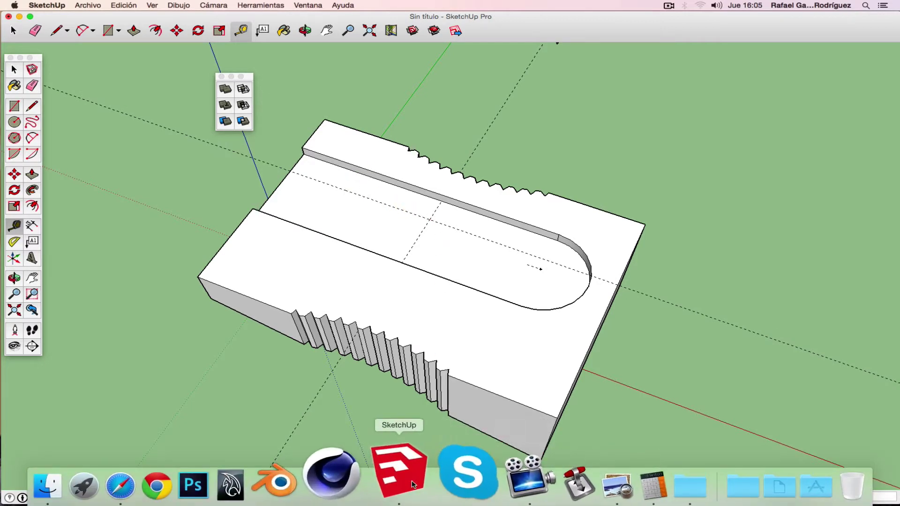
click(536, 473)
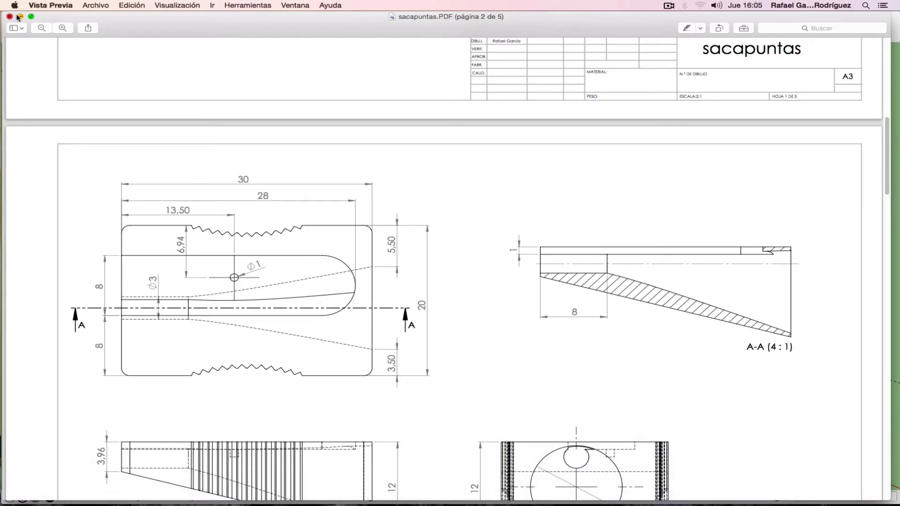
Orbit to a lower view, erase the long lengthwise guide, and reopen sacapuntas.PDF.
key(super+m)
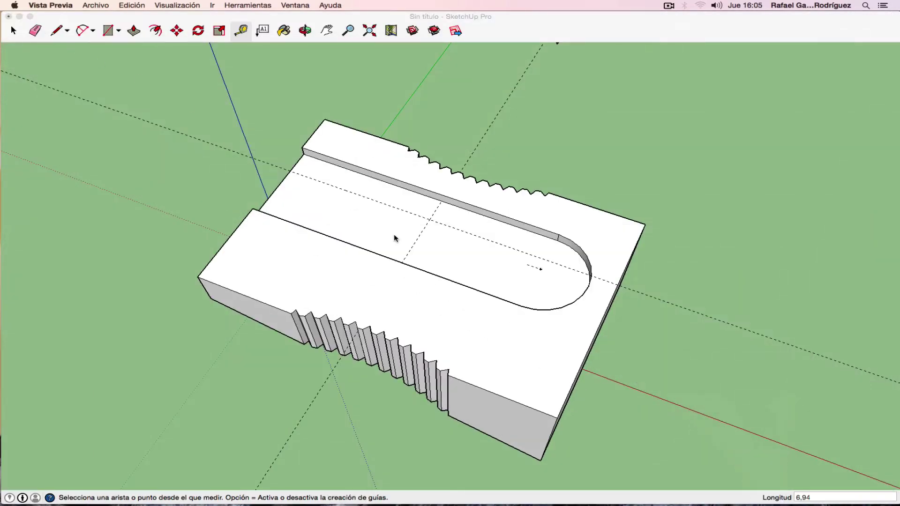
click(126, 50)
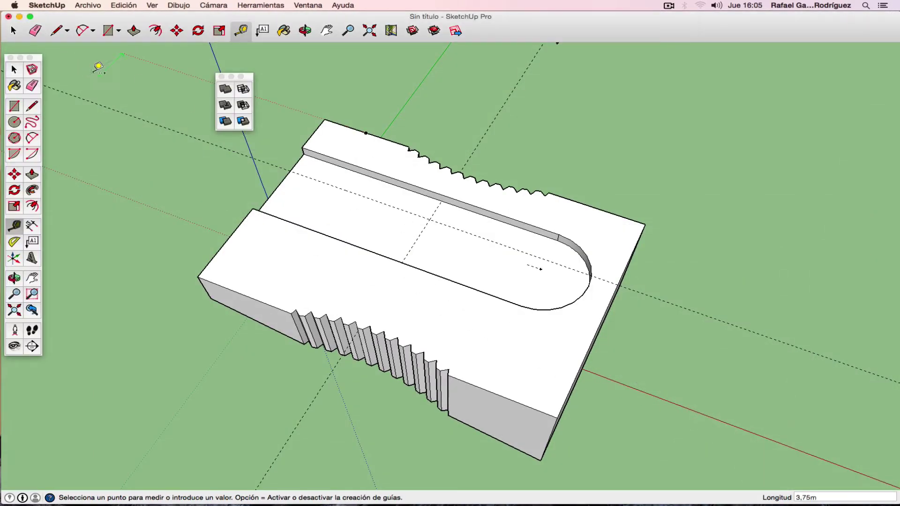
click(15, 122)
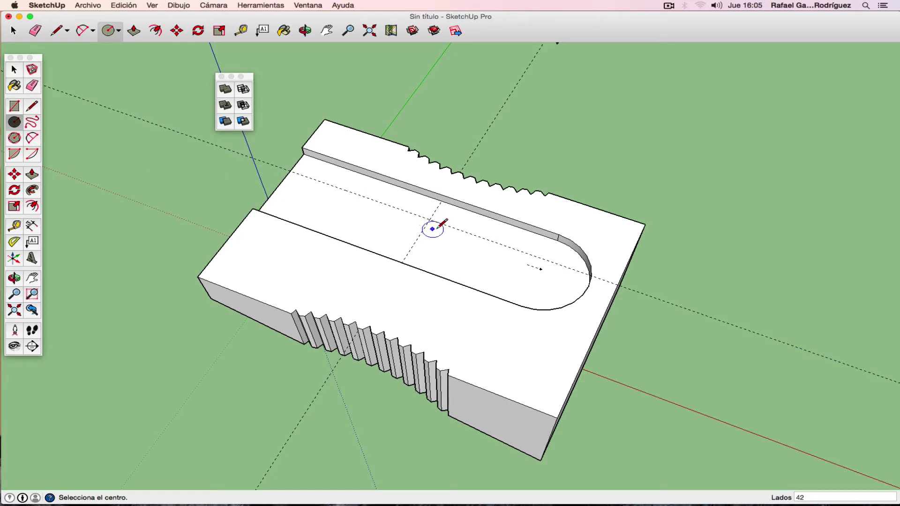
scroll(424, 220, up, 5)
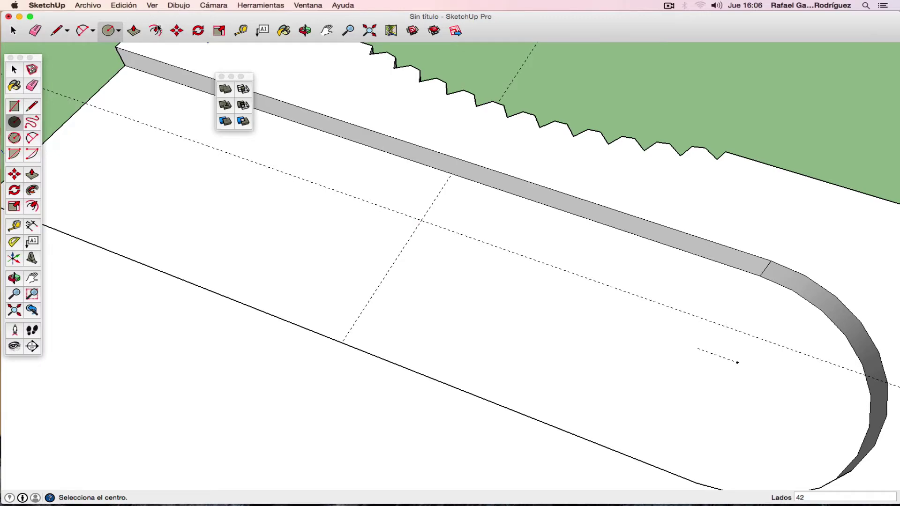
scroll(356, 234, down, 5)
click(13, 280)
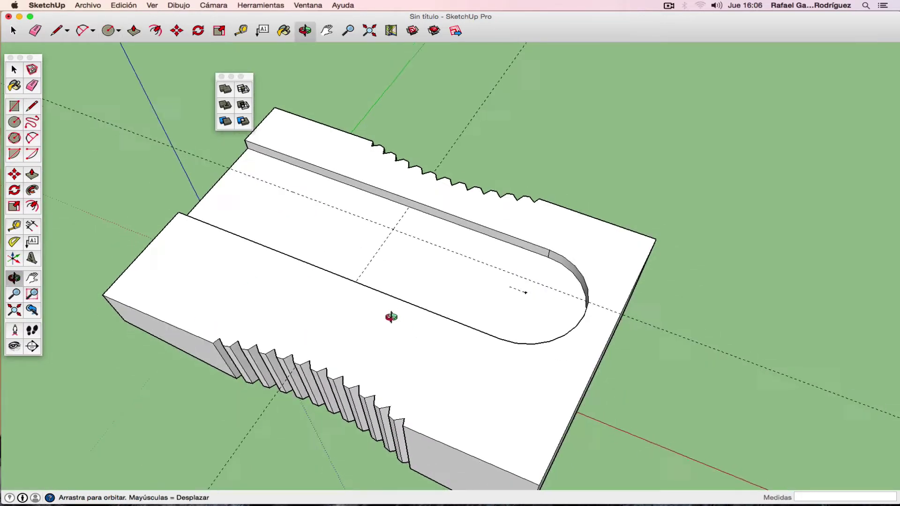
mouse_move(392, 318)
mouse_down()
mouse_move(249, 188)
mouse_move(417, 297)
mouse_up()
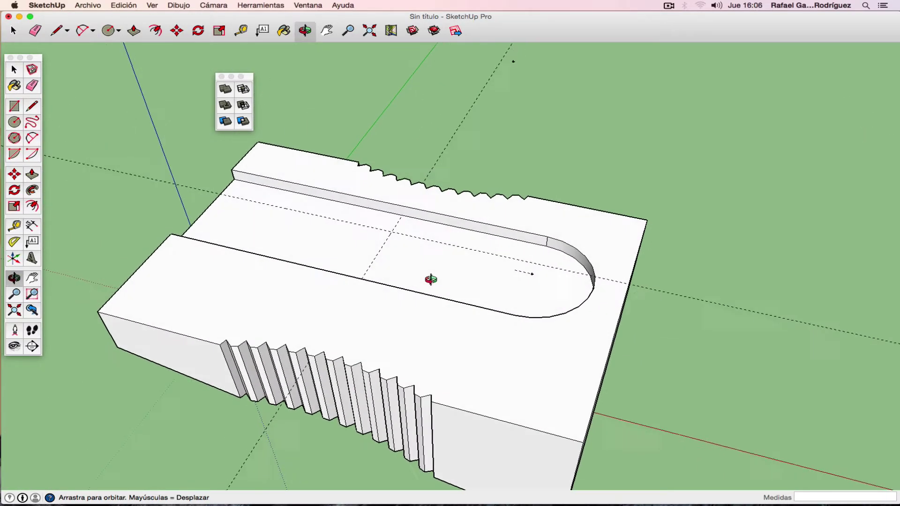
mouse_move(277, 191)
mouse_down()
mouse_move(95, 69)
mouse_move(318, 169)
mouse_move(374, 209)
mouse_up()
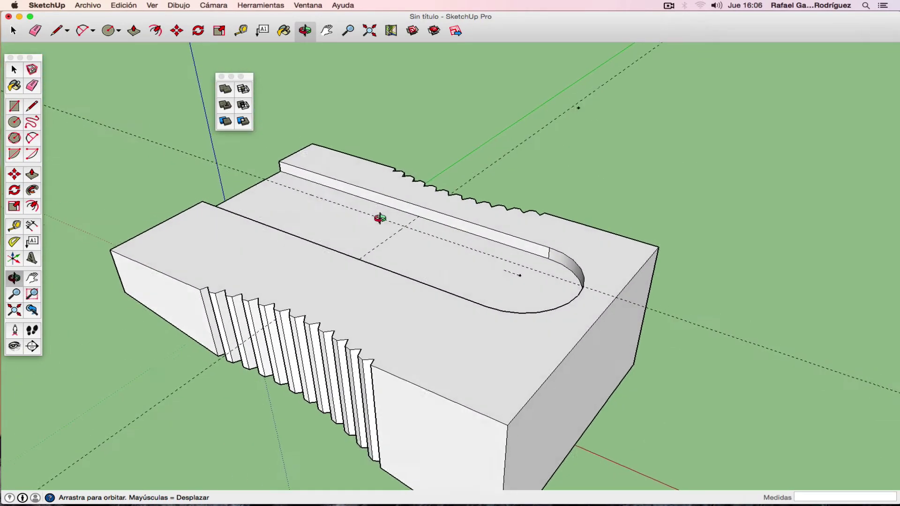
click(31, 89)
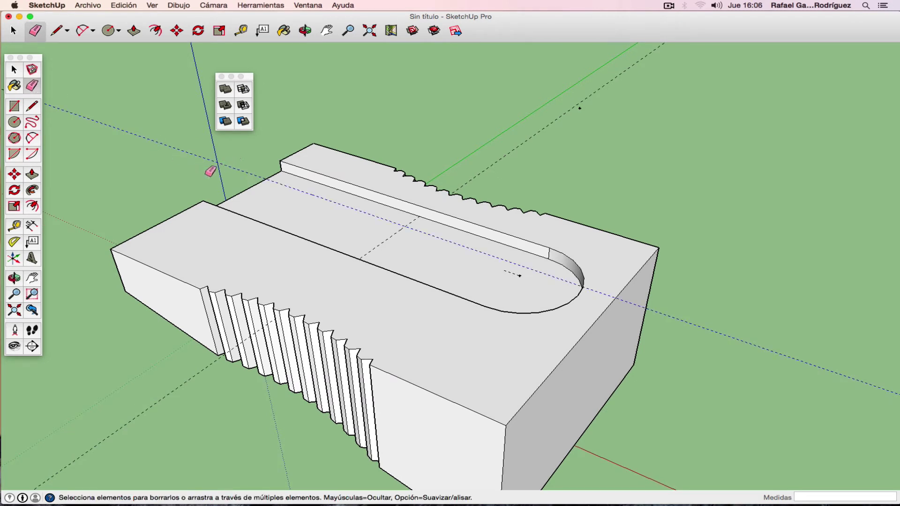
drag(230, 165, 206, 175)
mouse_move(379, 492)
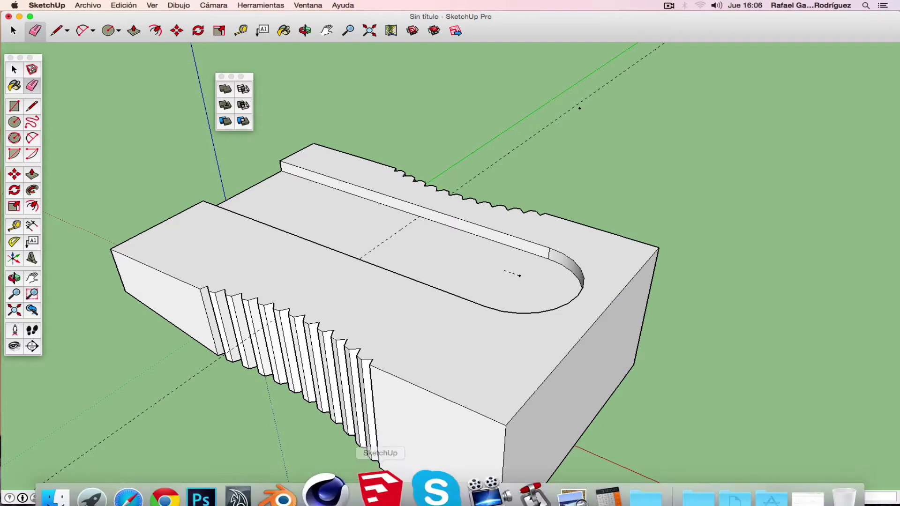
click(531, 483)
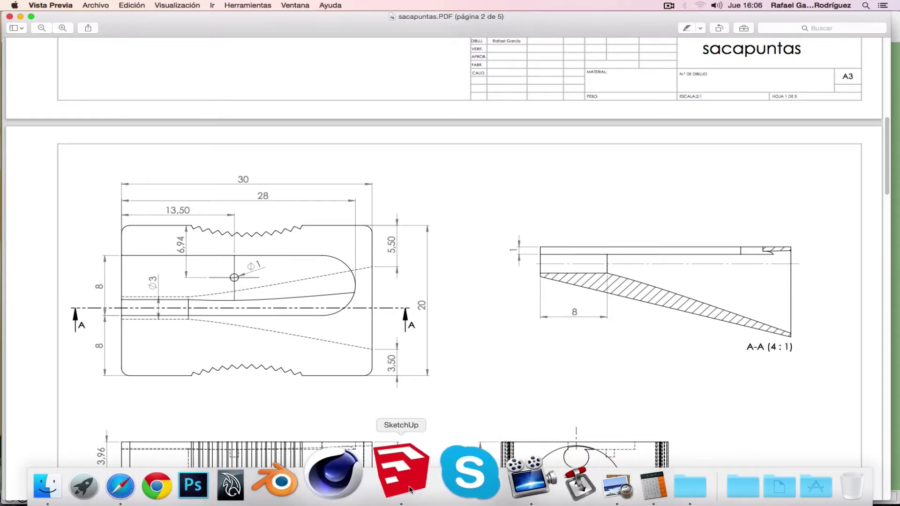
Recheck the body sheet in sacapuntas.PDF, then go back to the sharpener model.
click(409, 489)
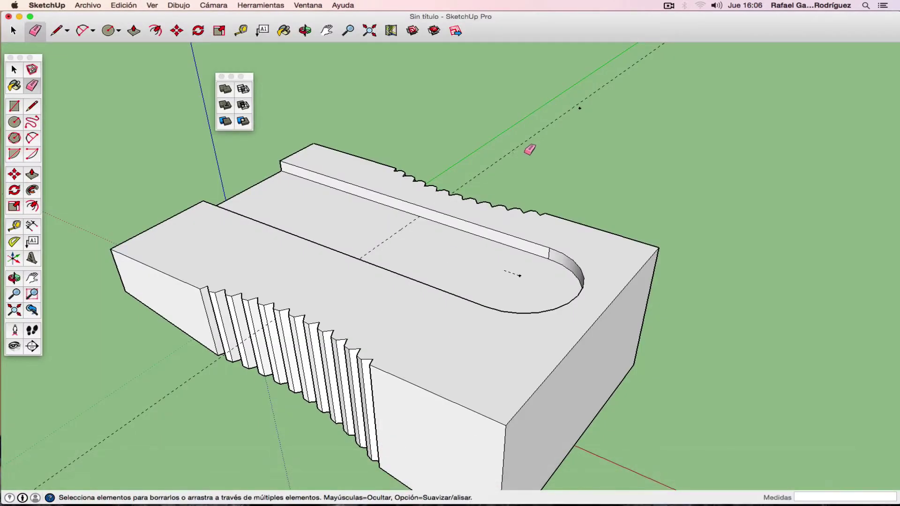
mouse_move(558, 471)
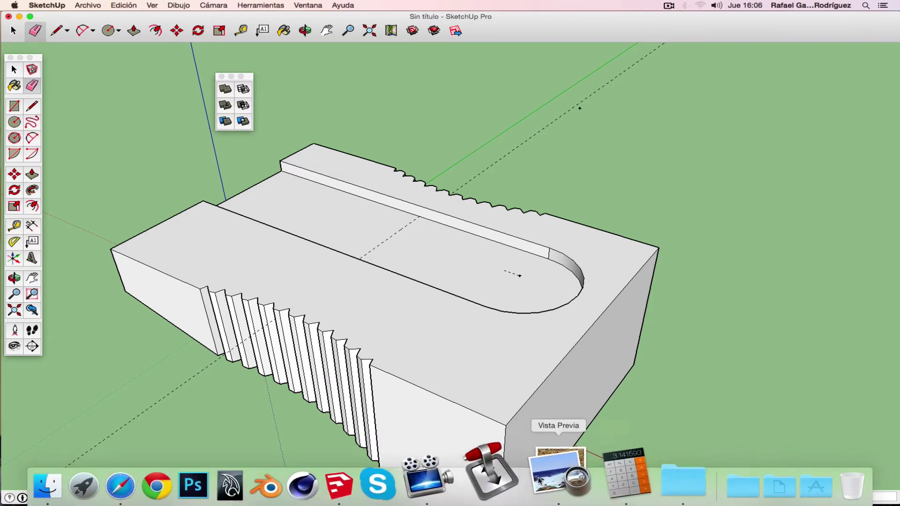
click(552, 482)
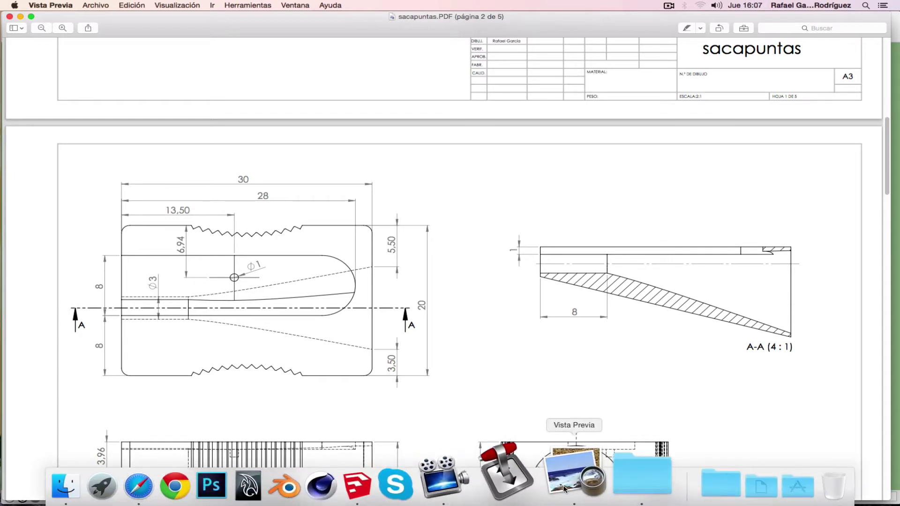
click(412, 478)
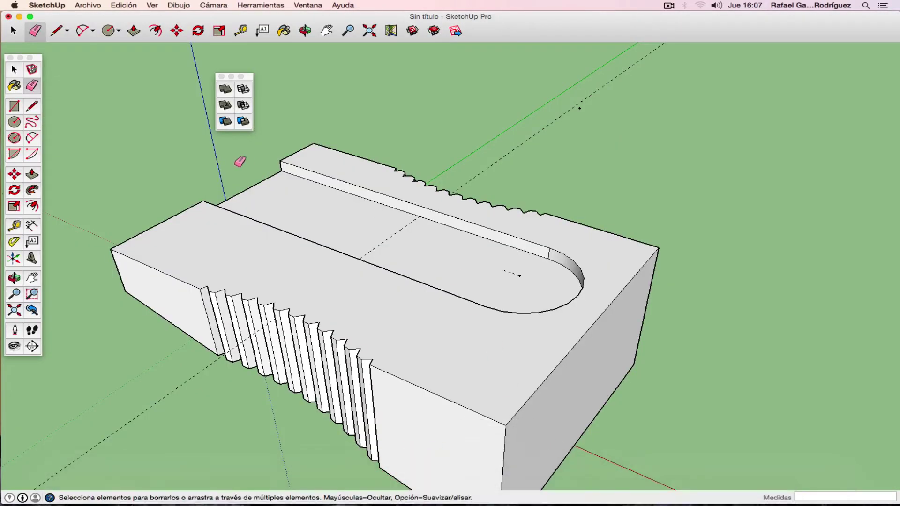
click(21, 225)
Place a guide 6,94 in from the slot's top edge and orbit to check it.
click(375, 162)
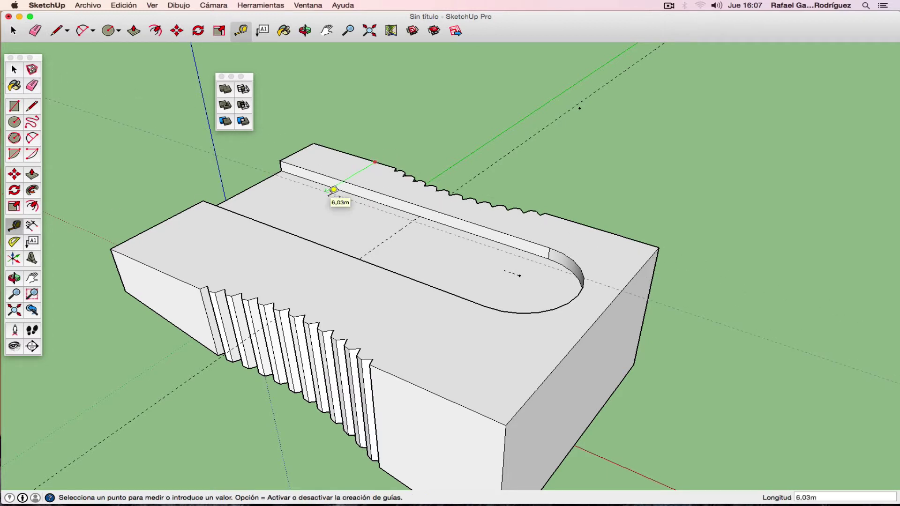
text(6,94)
click(333, 190)
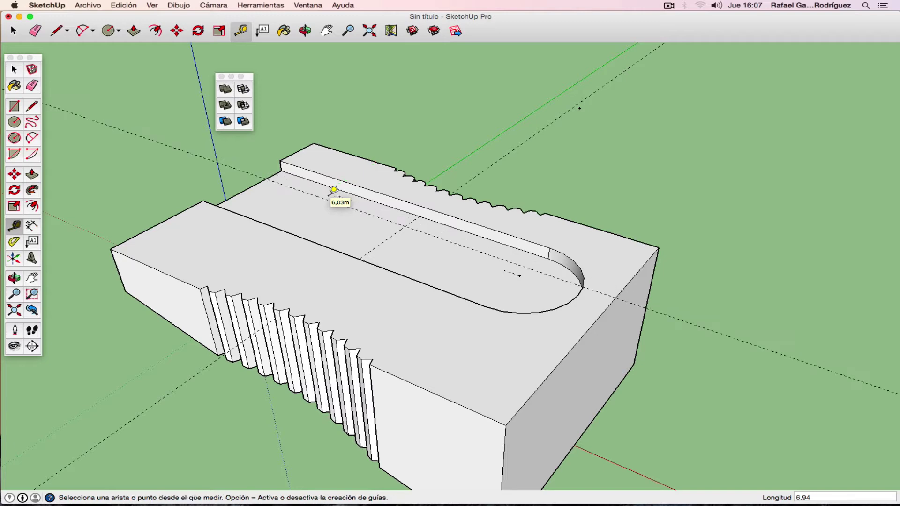
click(14, 278)
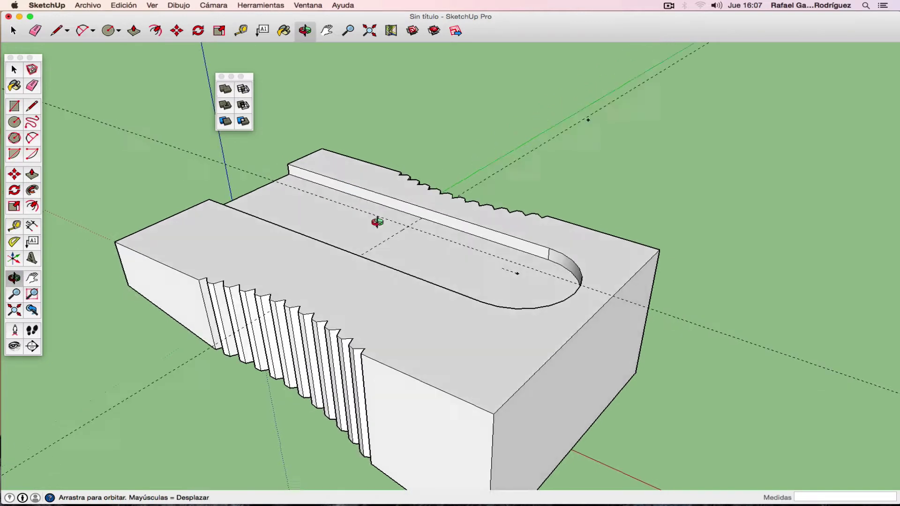
mouse_move(372, 225)
mouse_down()
mouse_move(150, 125)
mouse_move(258, 148)
mouse_move(404, 238)
mouse_move(381, 267)
mouse_up()
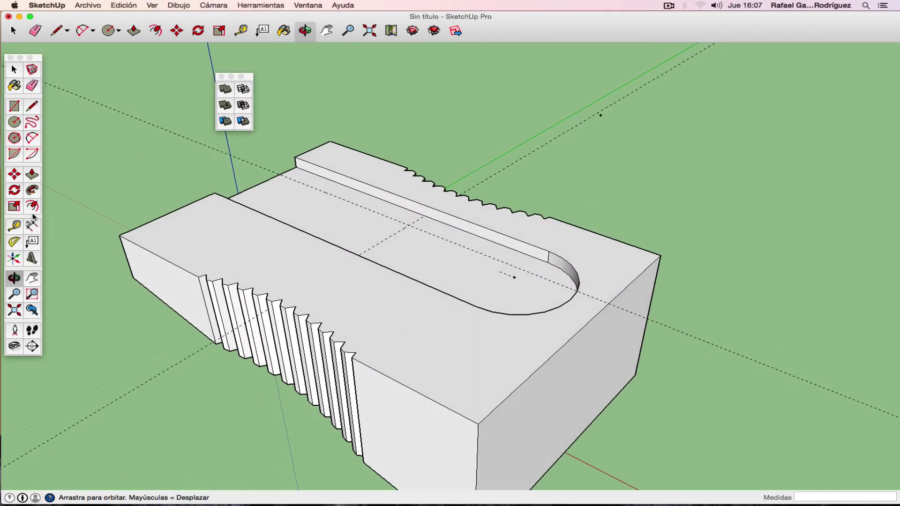
Add a guide offset 1,00 inside the slot and erase an unwanted guide line.
click(15, 227)
click(361, 205)
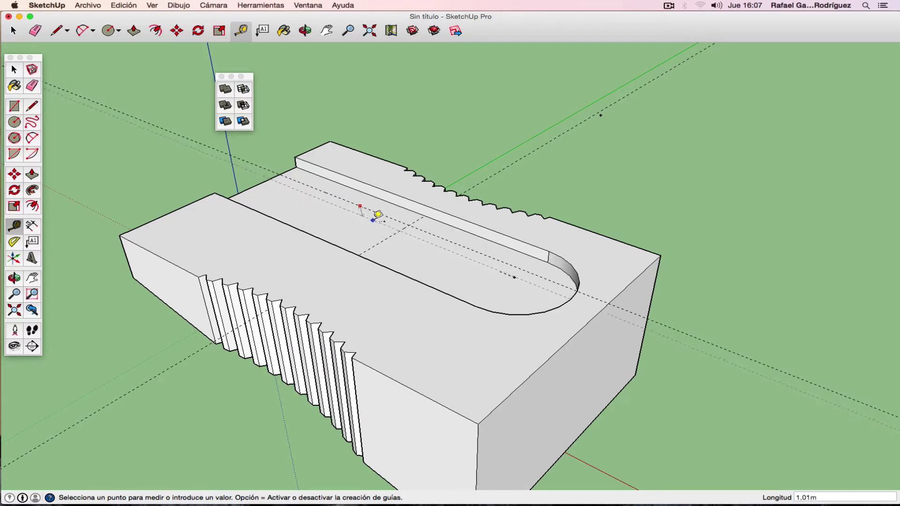
click(378, 214)
click(404, 227)
click(38, 86)
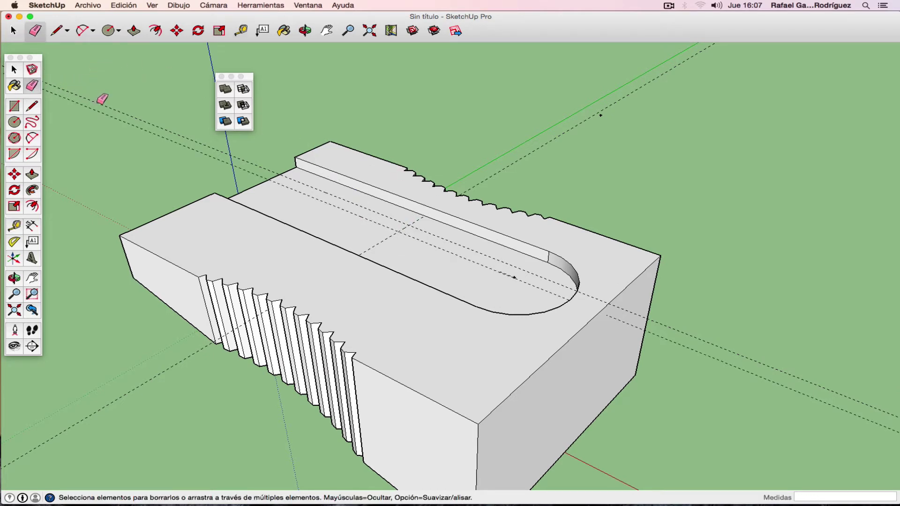
click(98, 103)
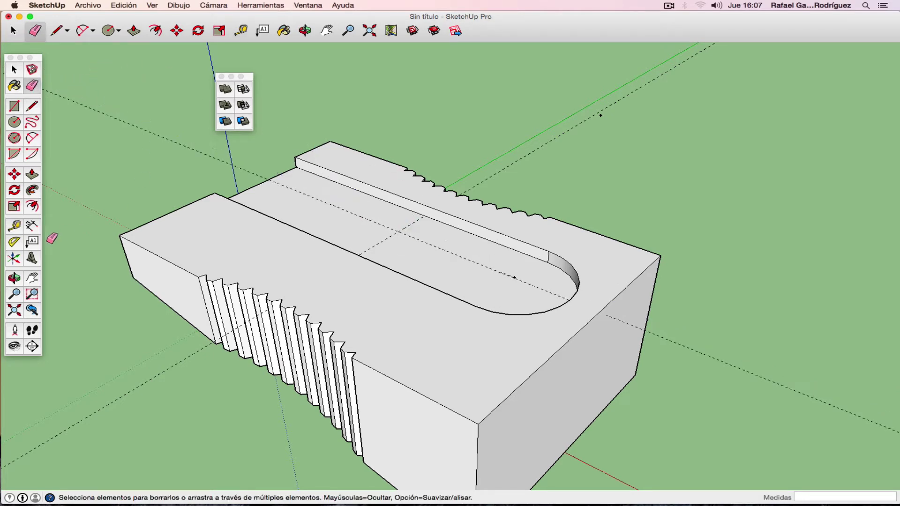
click(14, 278)
mouse_move(328, 178)
mouse_down()
mouse_move(611, 92)
mouse_move(342, 287)
mouse_up()
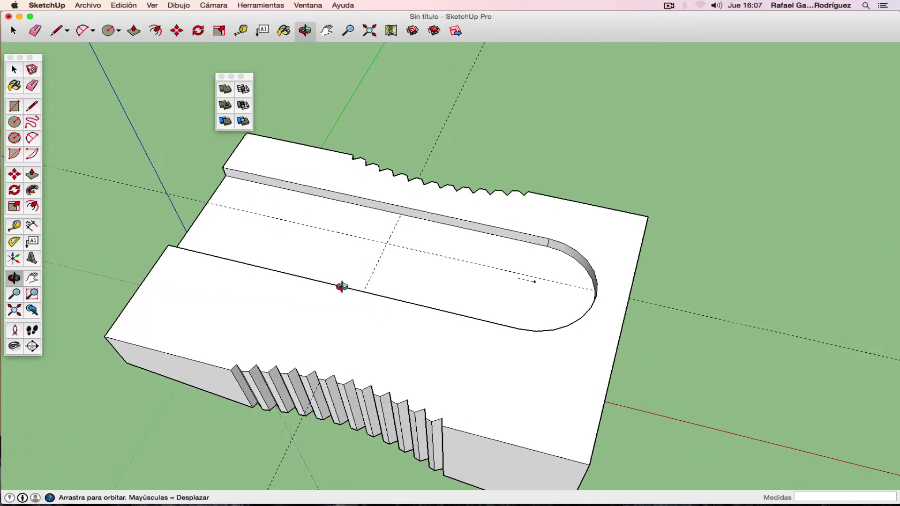
click(14, 122)
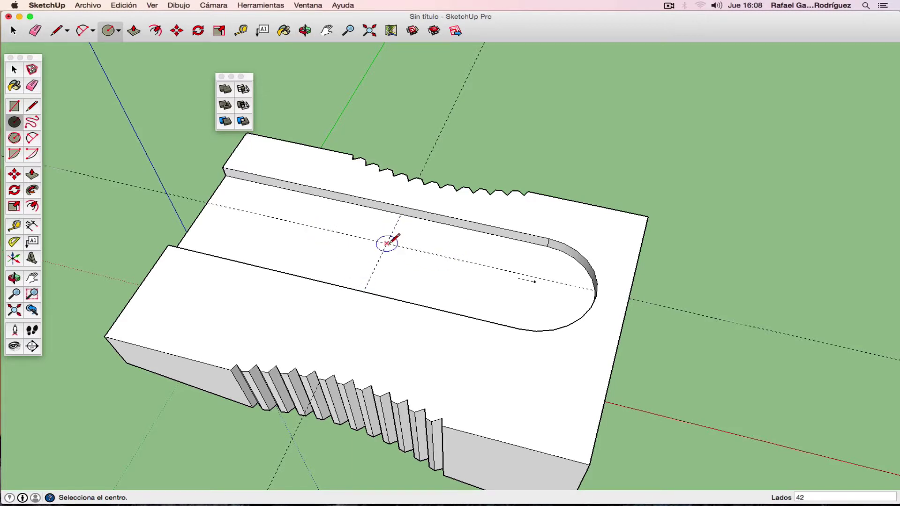
Draw a 0,5-radius screw-hole circle at the guide crossing and orbit to inspect it.
click(387, 244)
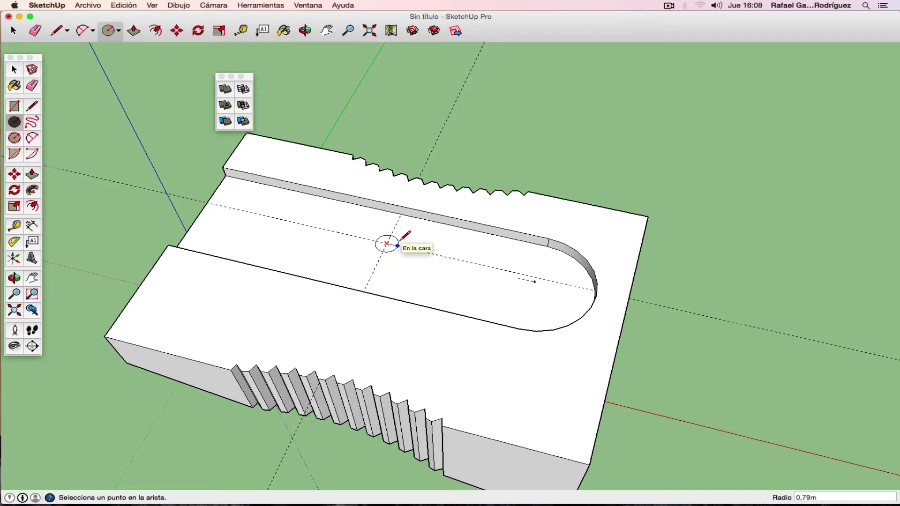
text(0,5)
click(397, 246)
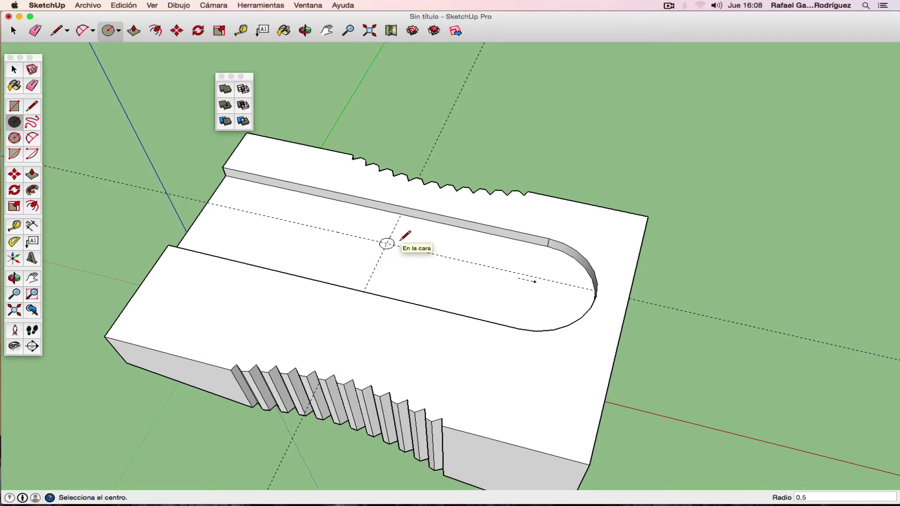
click(20, 277)
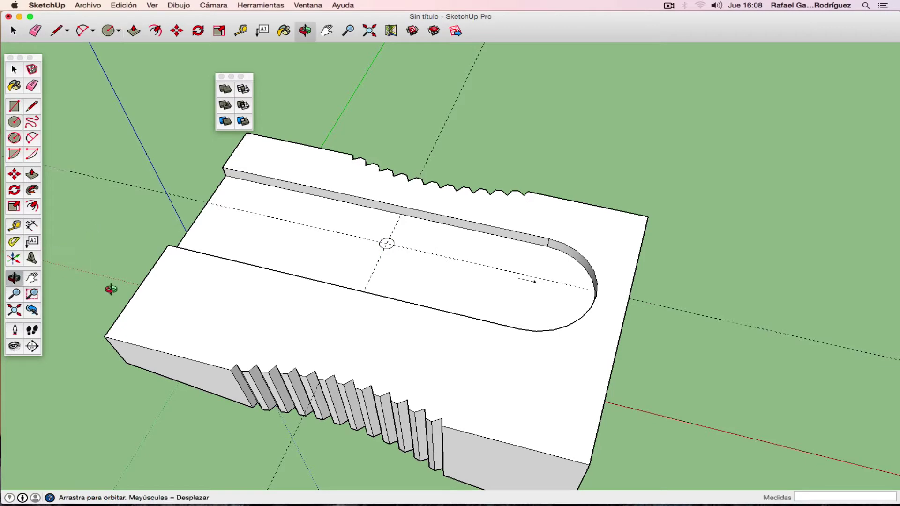
mouse_move(235, 211)
mouse_down()
mouse_move(511, 197)
mouse_move(554, 125)
mouse_move(519, 94)
mouse_move(466, 114)
mouse_move(436, 151)
mouse_up()
right_click(436, 151)
click(442, 154)
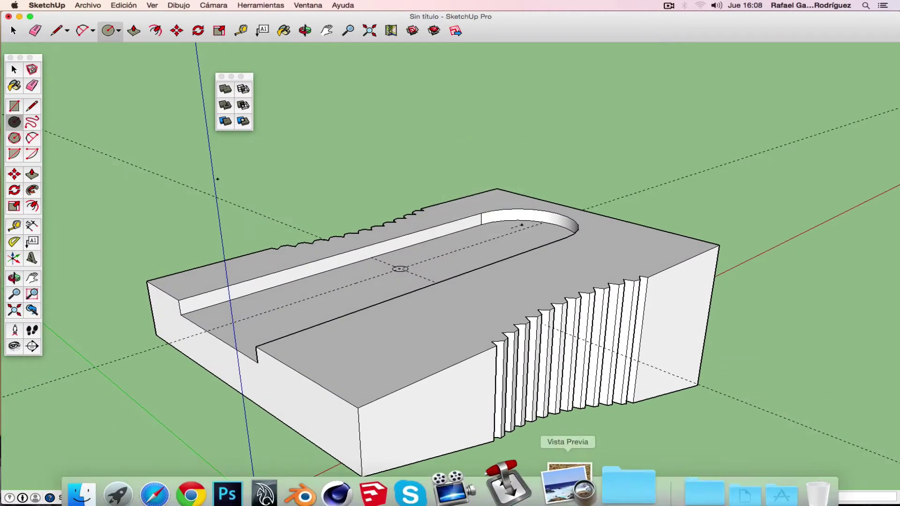
Page through sacapuntas.PDF to the page 4 screw sheet with head and shank dimensions.
click(578, 486)
scroll(491, 371, down, 5)
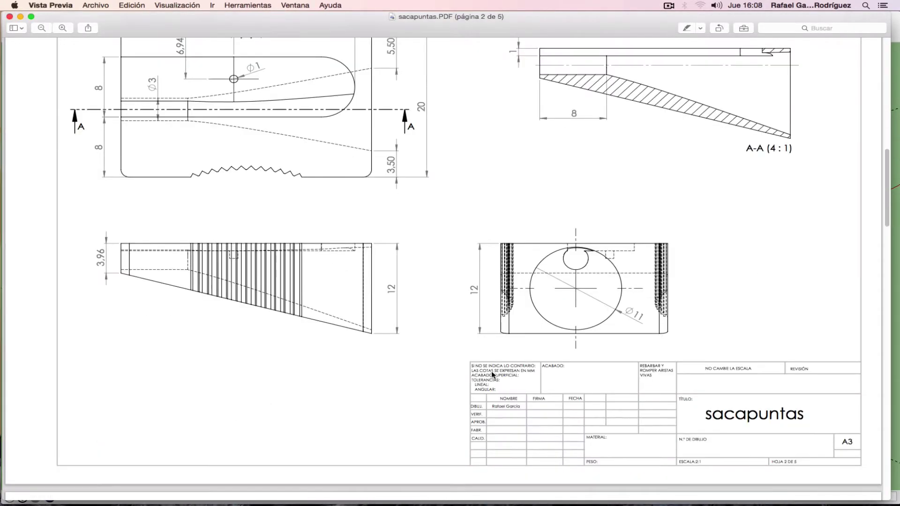
scroll(487, 375, down, 10)
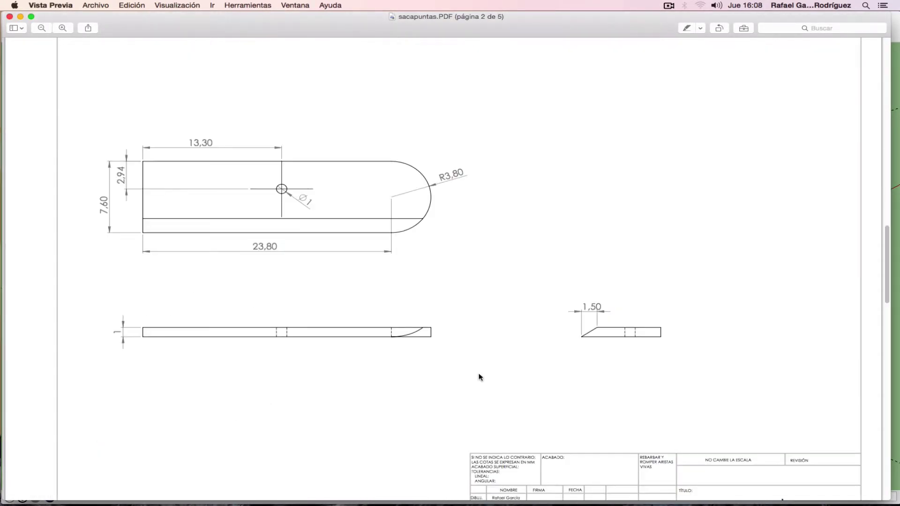
scroll(466, 378, down, 15)
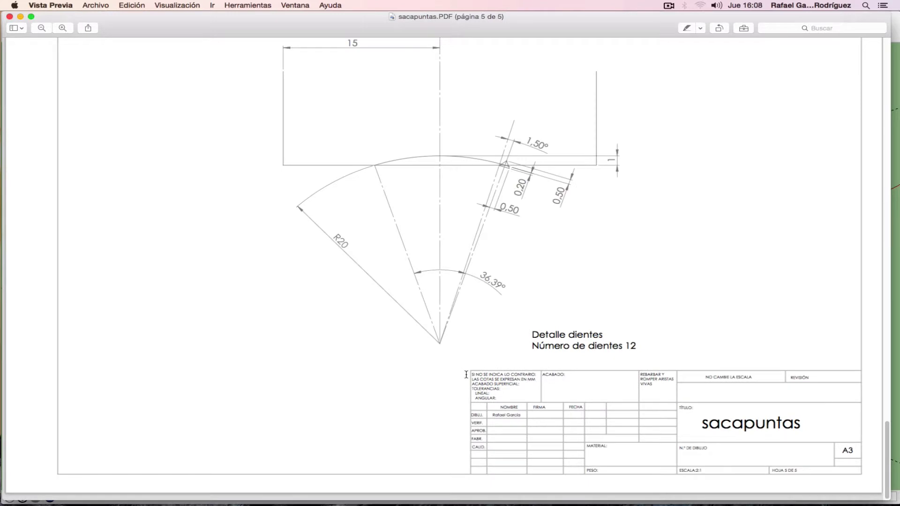
scroll(467, 375, up, 5)
scroll(466, 375, up, 5)
scroll(467, 375, up, 5)
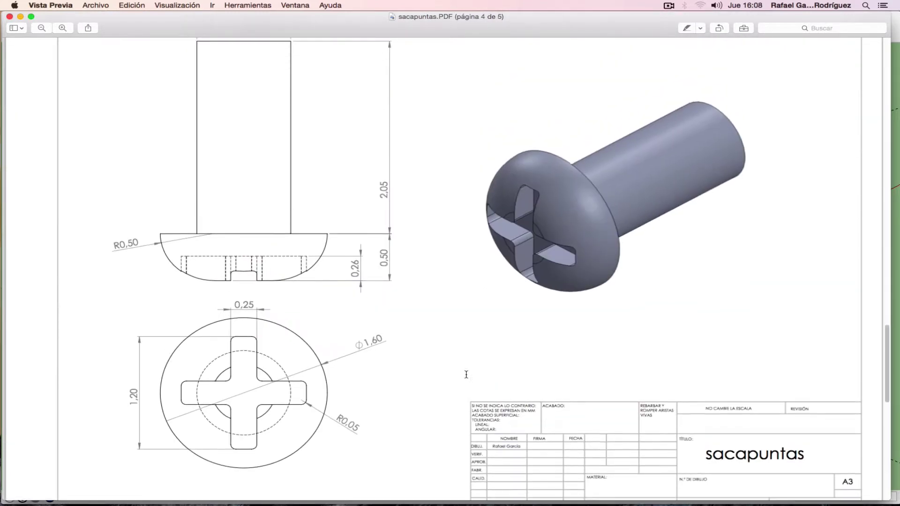
scroll(466, 374, up, 1)
scroll(466, 374, up, 2)
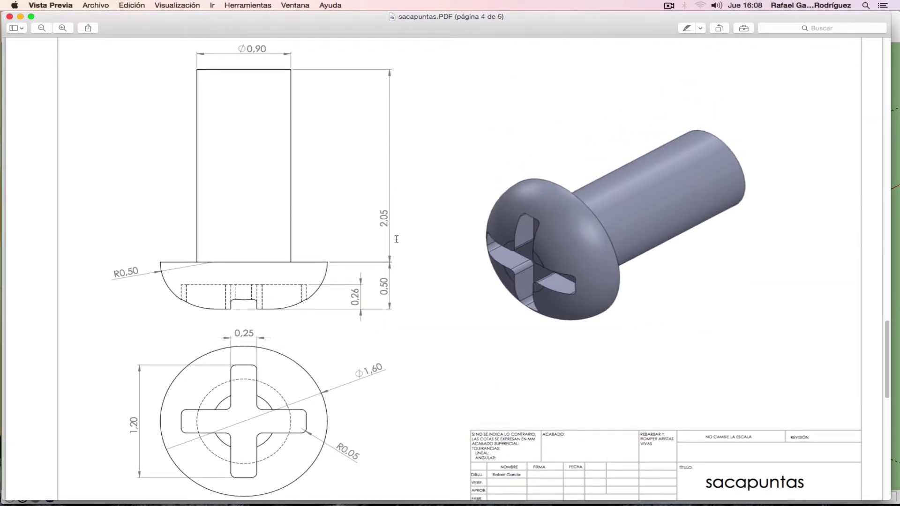